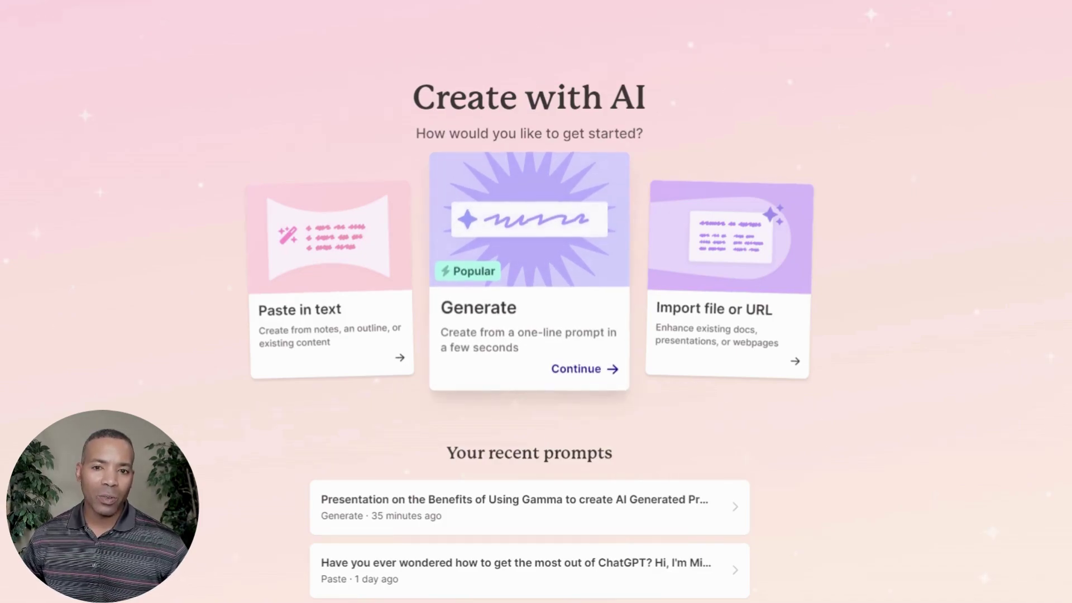
Start a new deck using the Generate from a one-line prompt option
left_click(536, 302)
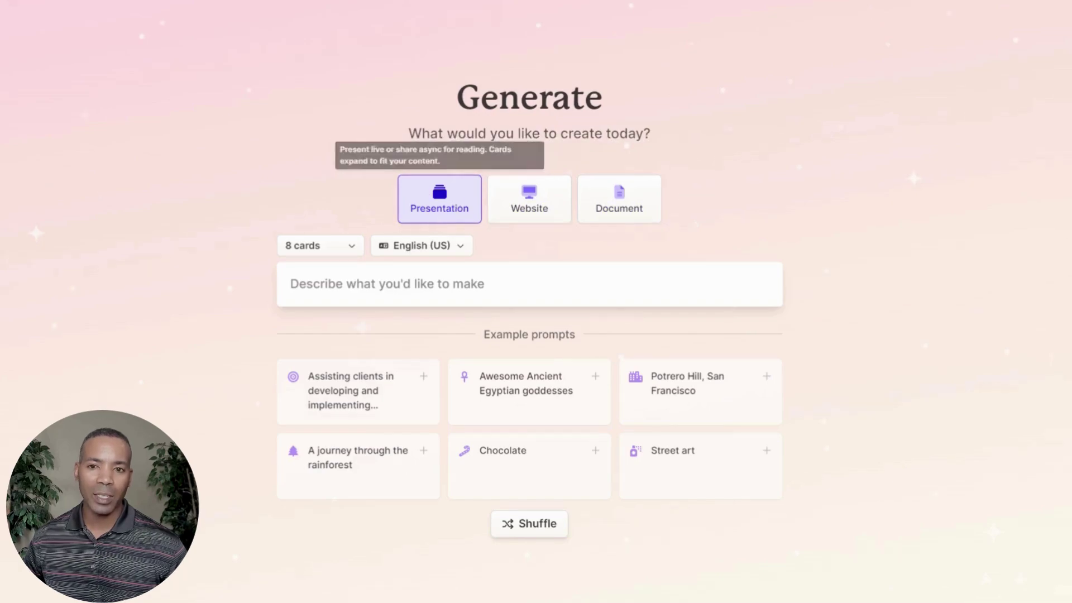
Set 6 cards, paste the imposter syndrome prompt, and generate the outline
left_click(351, 253)
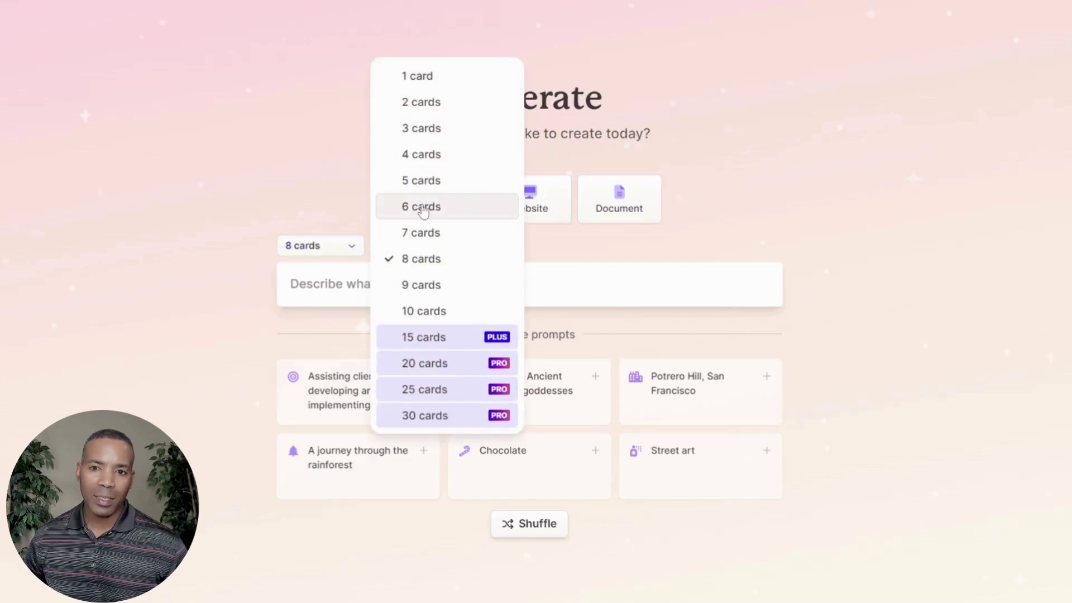
left_click(419, 208)
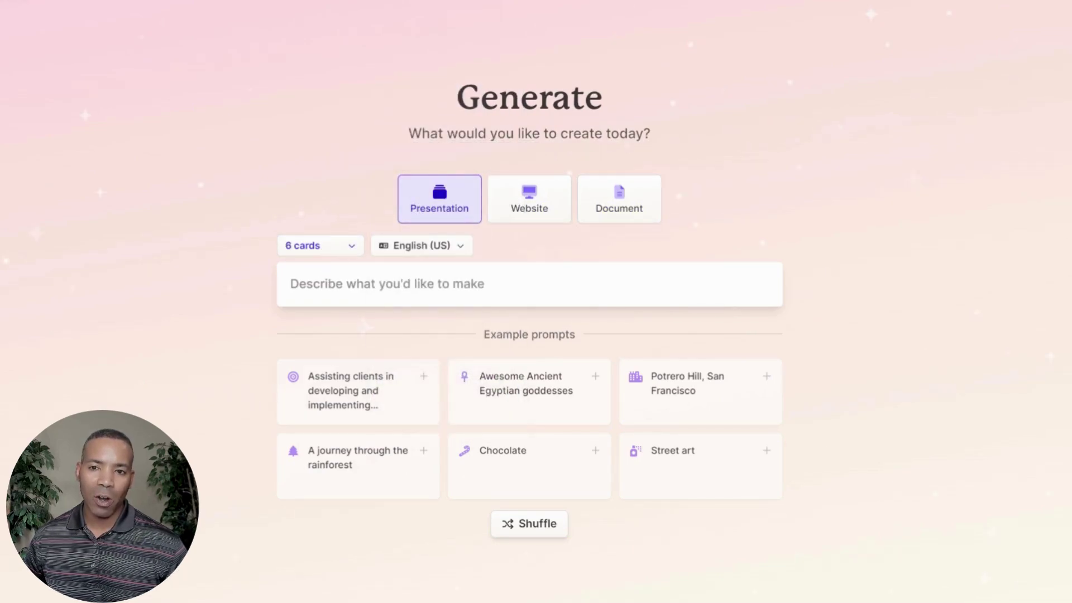
left_click(390, 283)
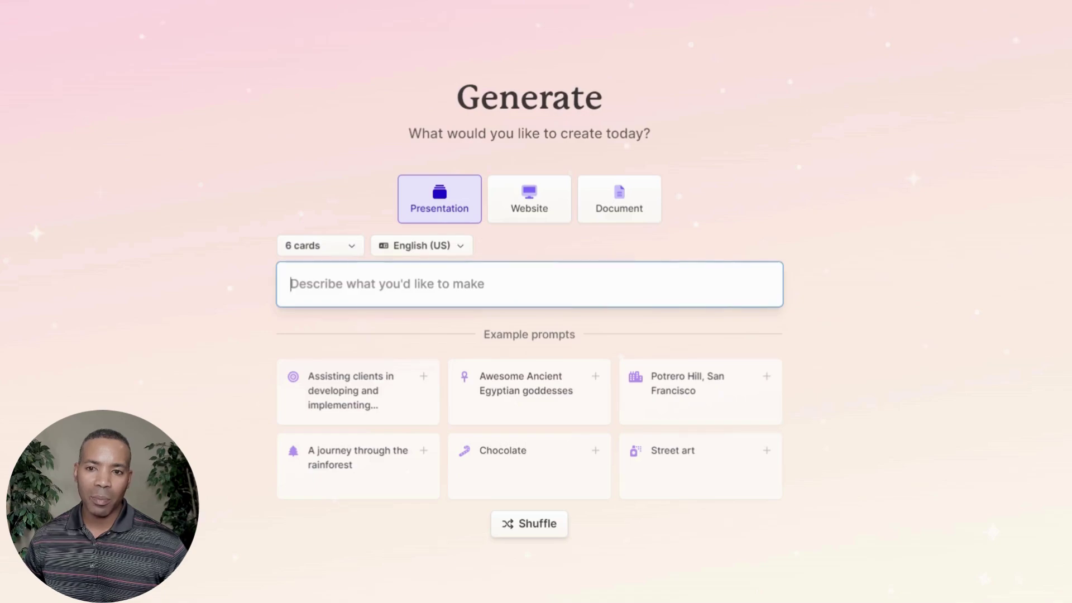
type("Create a Presentation for Overcoming Imposter Syndrome in the Workplace.  Strategies and practical tips for professionals to combat feelings of inadequacy and boost self-confidence in their careers.")
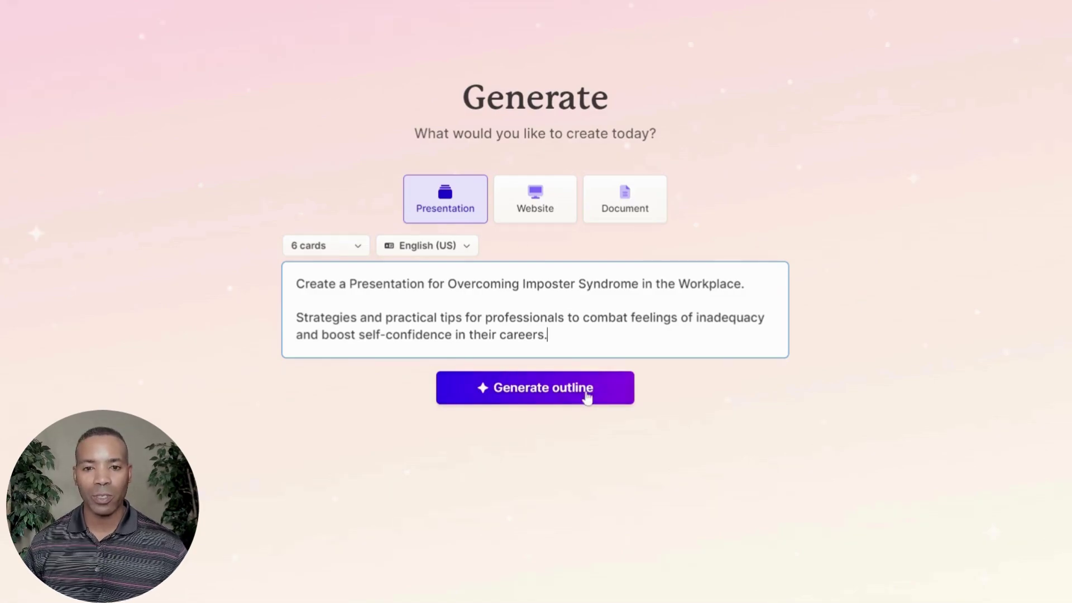
left_click(534, 398)
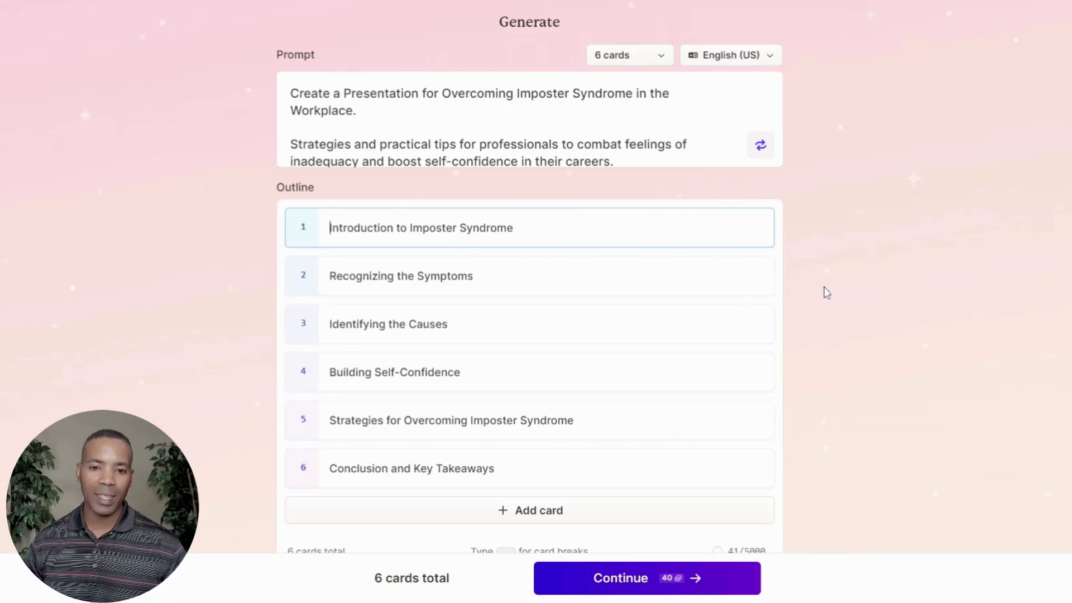
Accept the six-card imposter syndrome outline and continue to theme selection
scroll(827, 292, "down", 1)
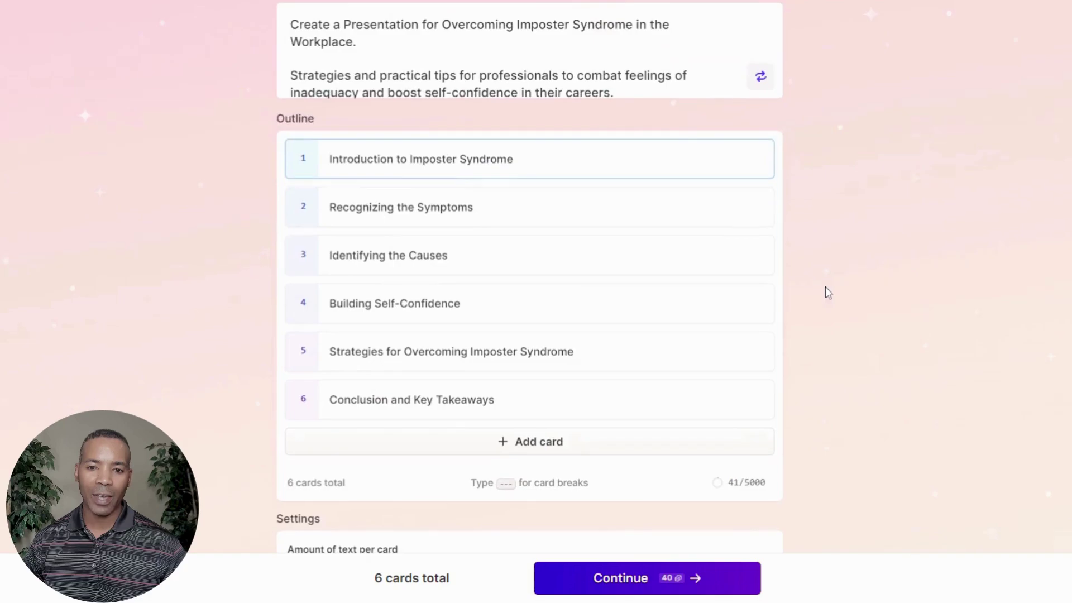
left_click(617, 583)
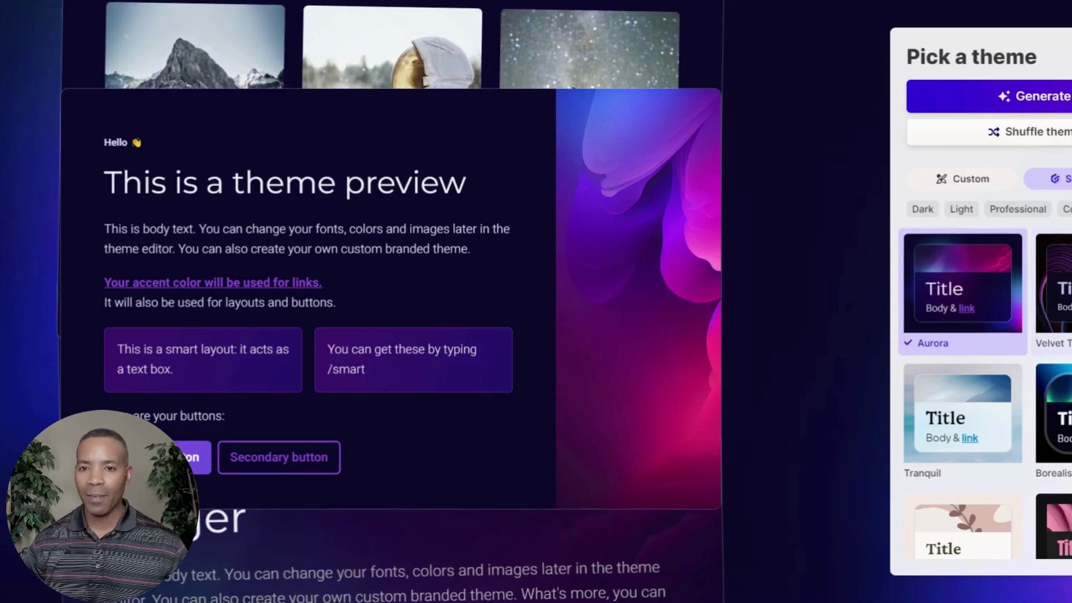
Preview the Snowball, Daydream and Fluo themes
scroll(1028, 340, "down", 5)
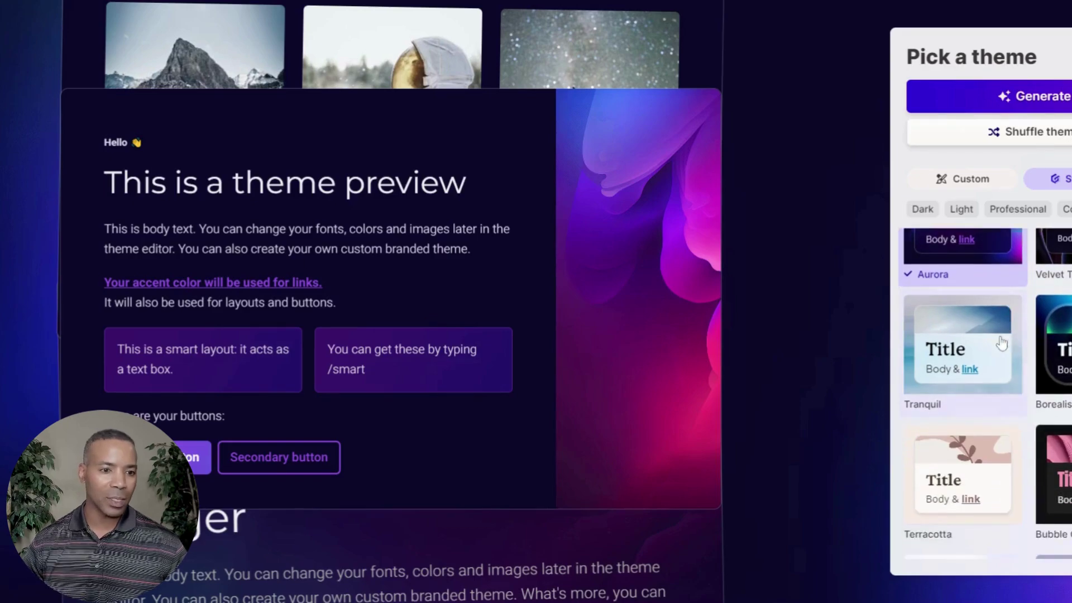
left_click(971, 405)
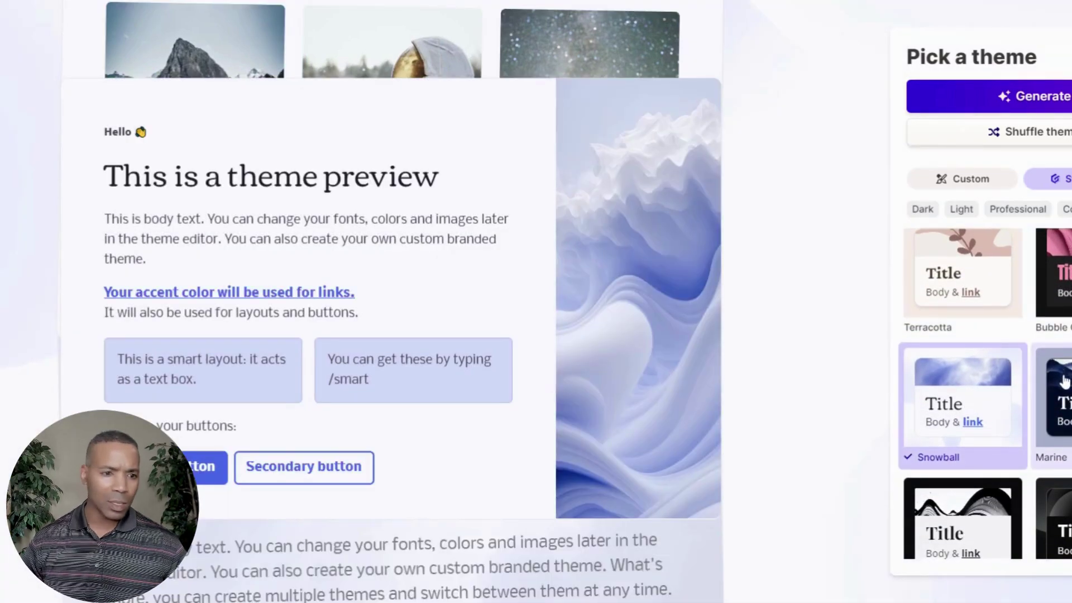
scroll(1044, 385, "down", 4)
scroll(1022, 402, "down", 2)
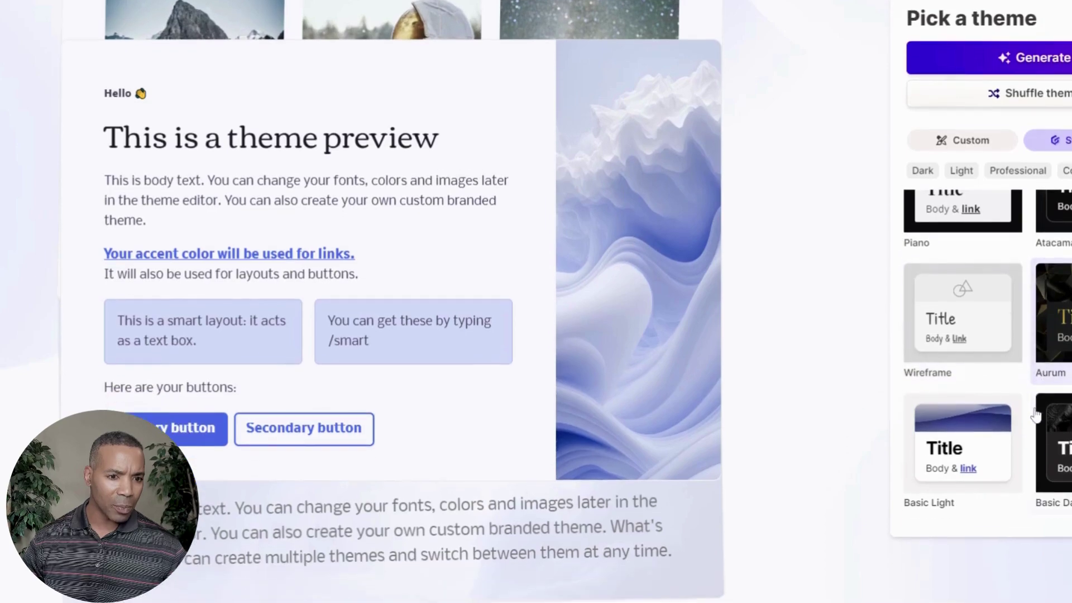
scroll(1059, 410, "up", 2)
scroll(1060, 412, "up", 10)
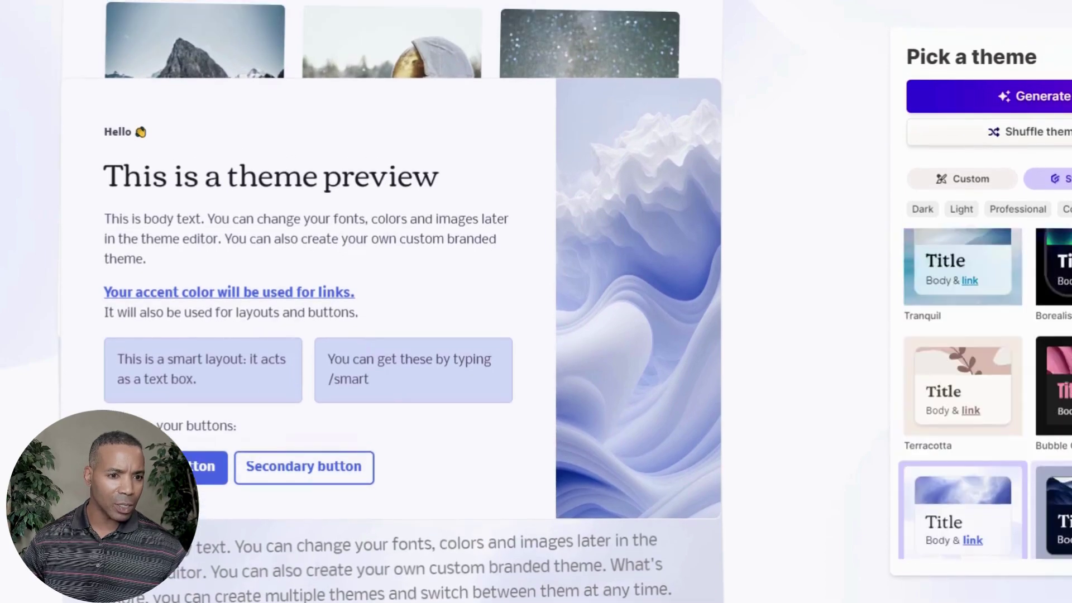
scroll(1036, 353, "up", 6)
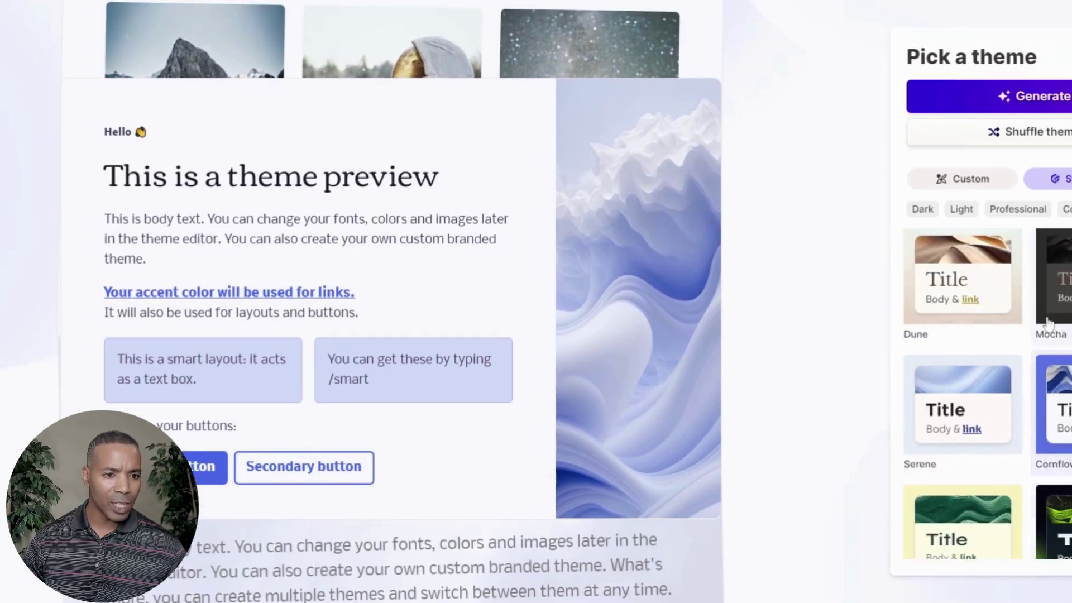
scroll(1035, 353, "up", 5)
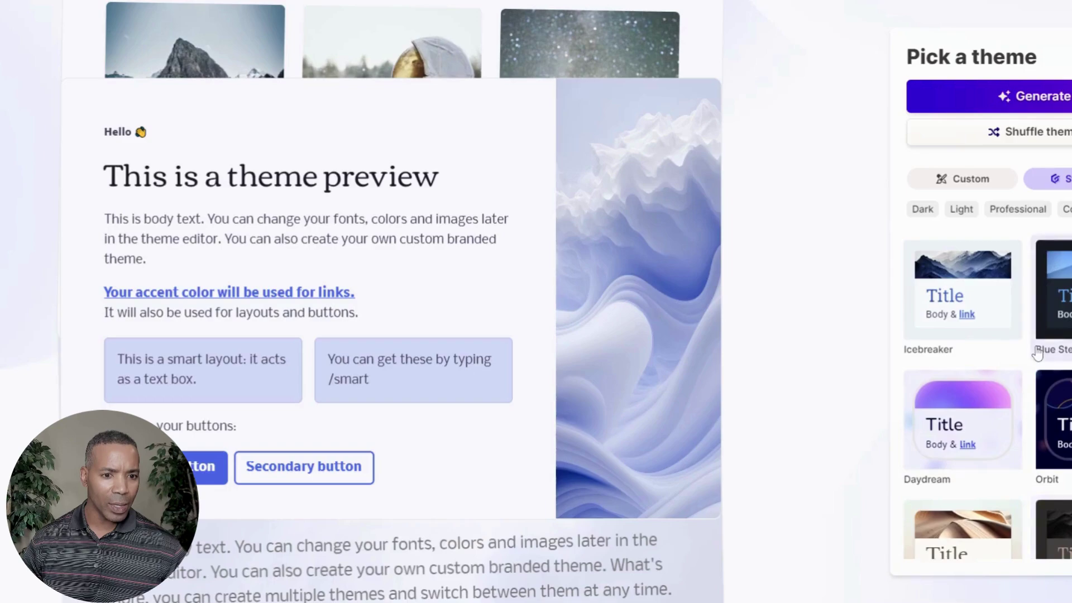
left_click(959, 474)
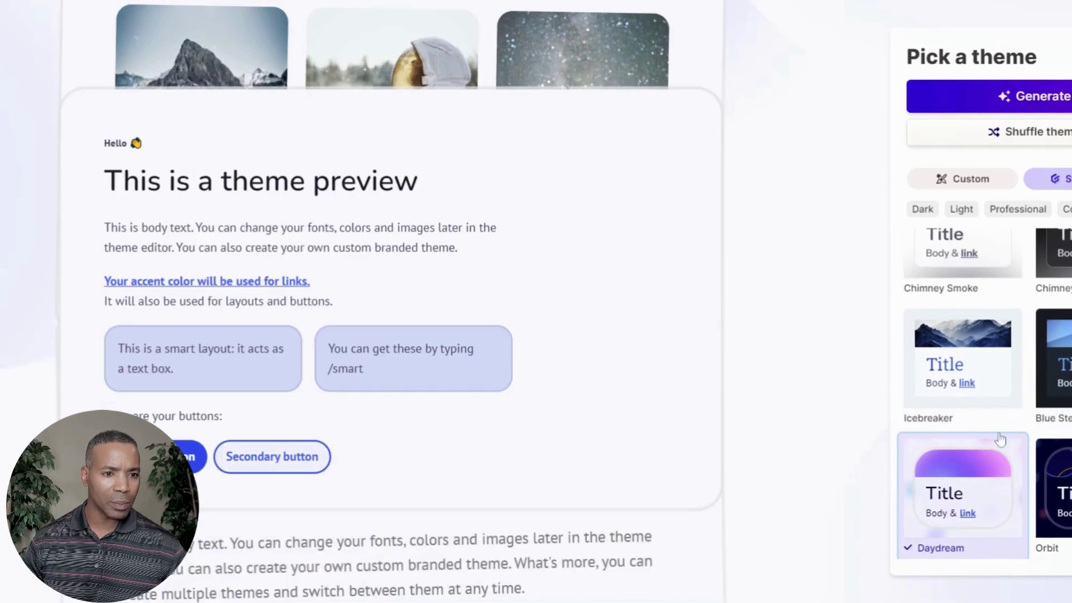
scroll(992, 382, "up", 2)
scroll(992, 382, "up", 2)
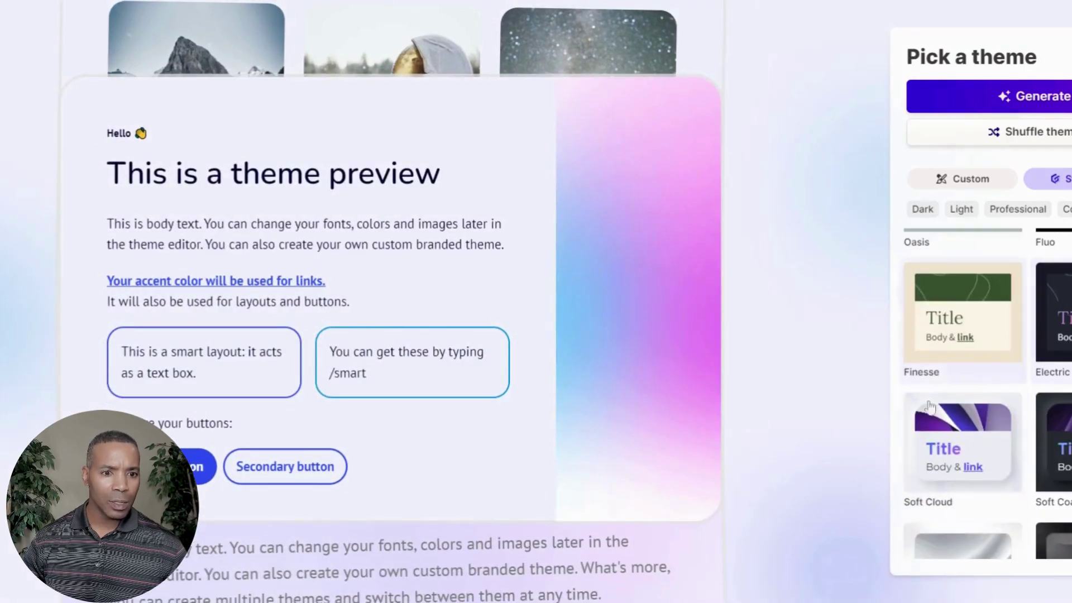
scroll(1027, 398, "up", 3)
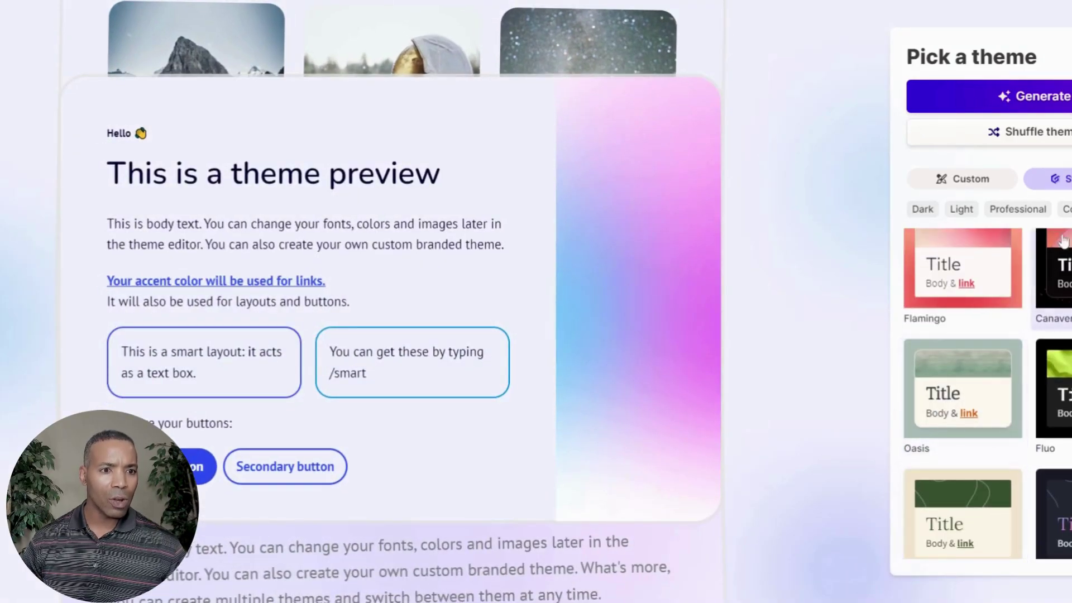
left_click(1054, 137)
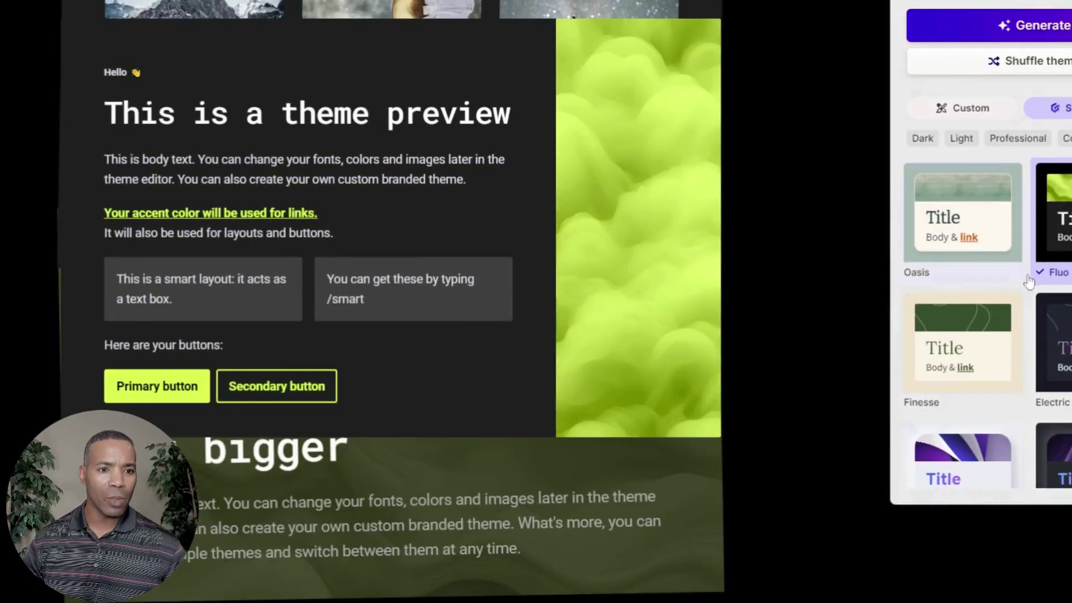
Choose the Soft Cloud theme and generate the presentation
scroll(1005, 306, "down", 2)
scroll(1005, 306, "down", 1)
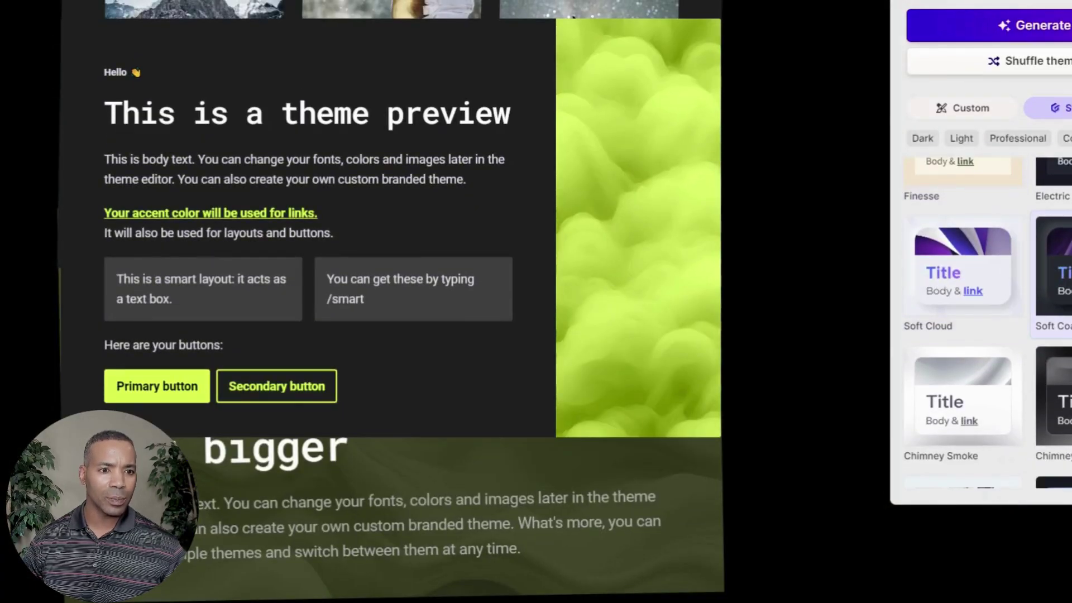
left_click(1006, 313)
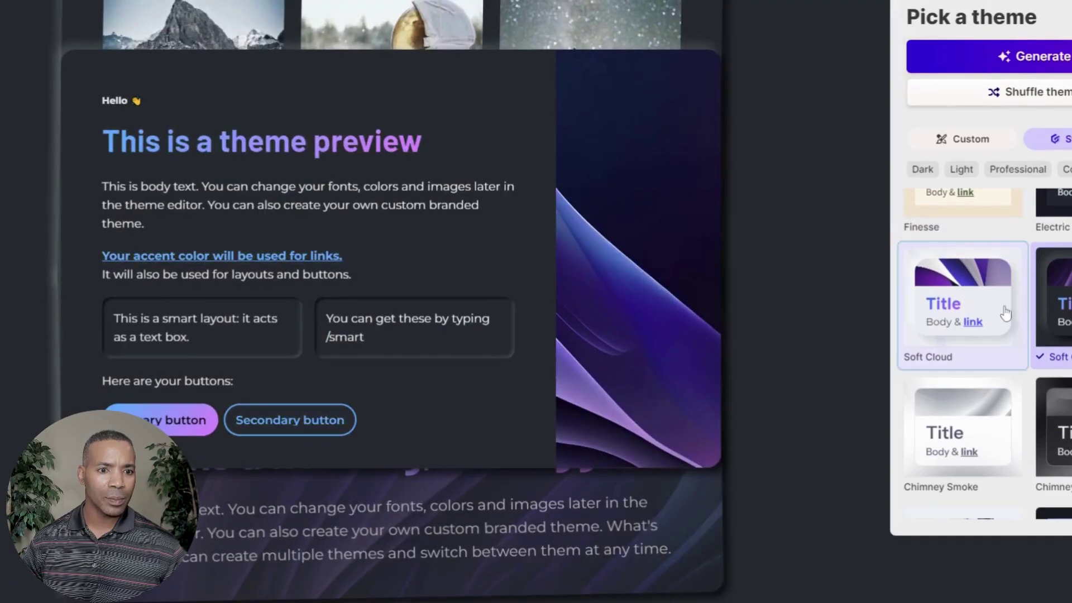
scroll(1029, 368, "down", 3)
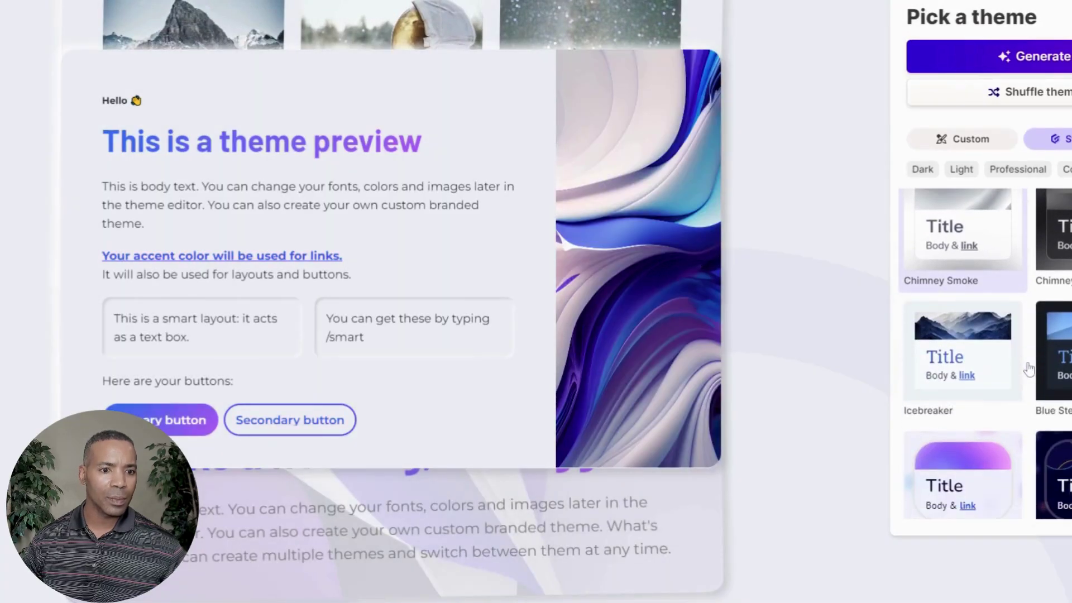
scroll(1029, 369, "up", 3)
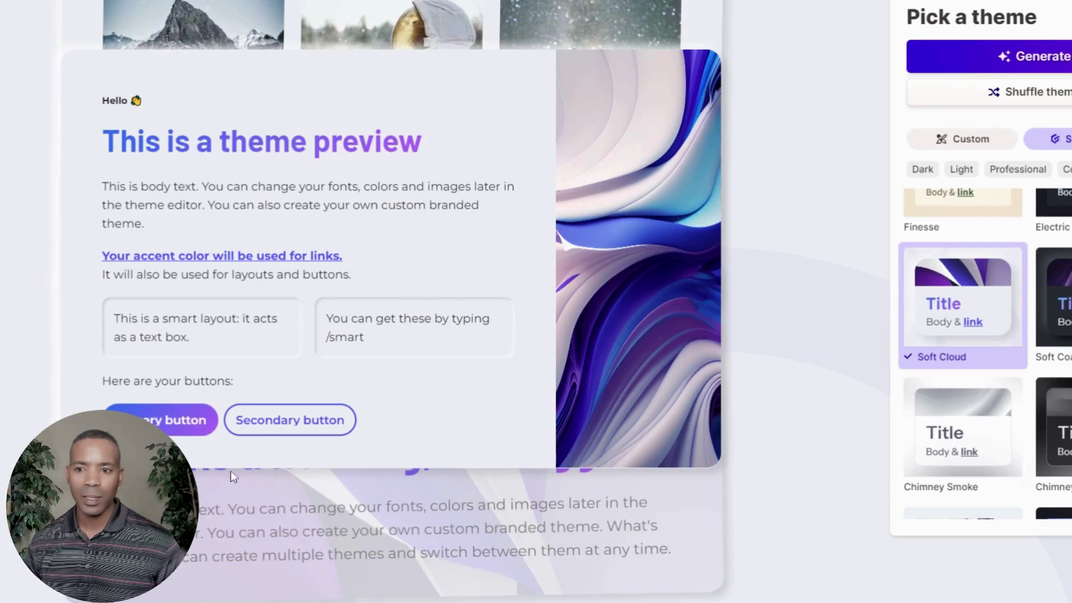
left_click(1043, 62)
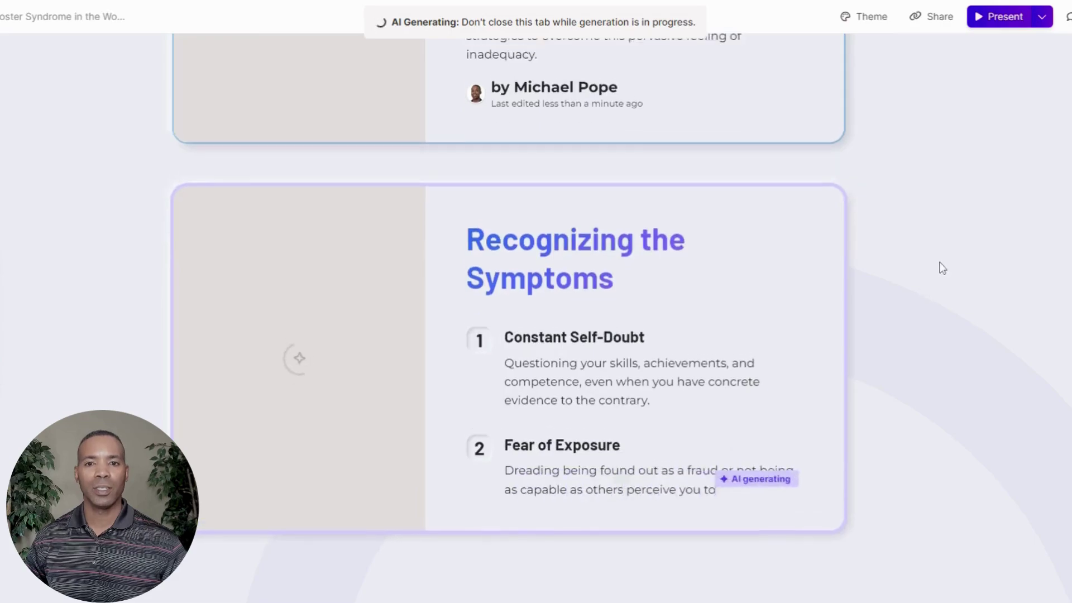
Scroll through the generated cards and return to the title card
scroll(935, 243, "up", 6)
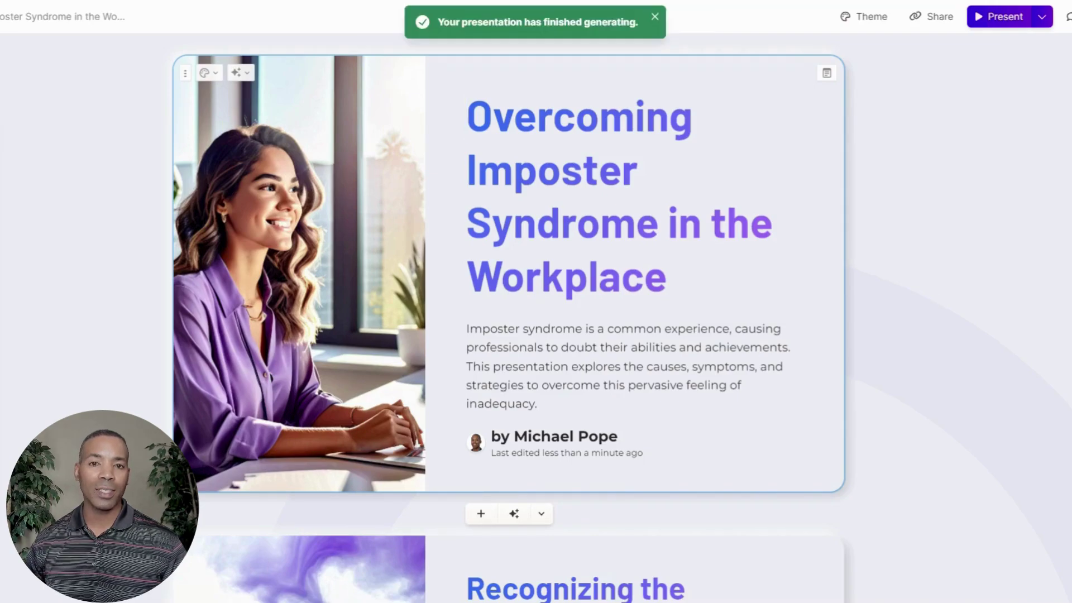
scroll(923, 299, "down", 15)
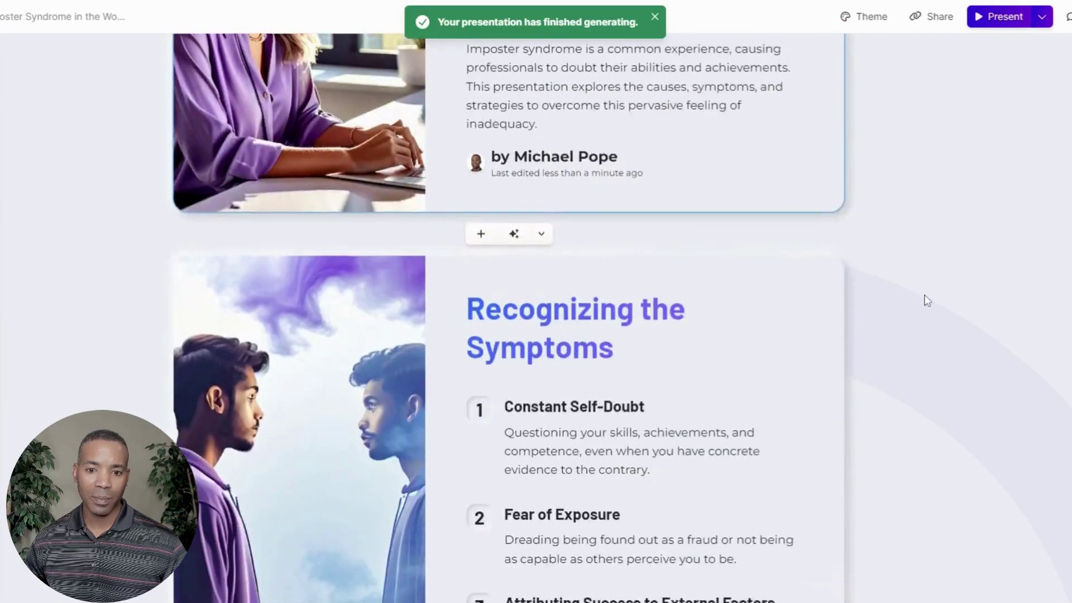
scroll(923, 297, "down", 20)
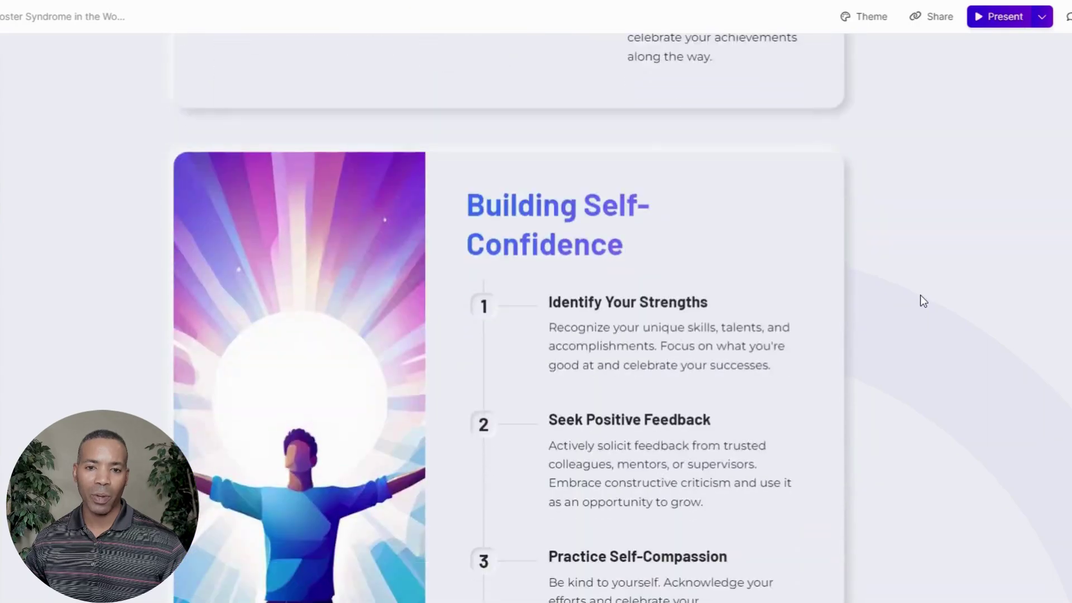
scroll(923, 303, "up", 20)
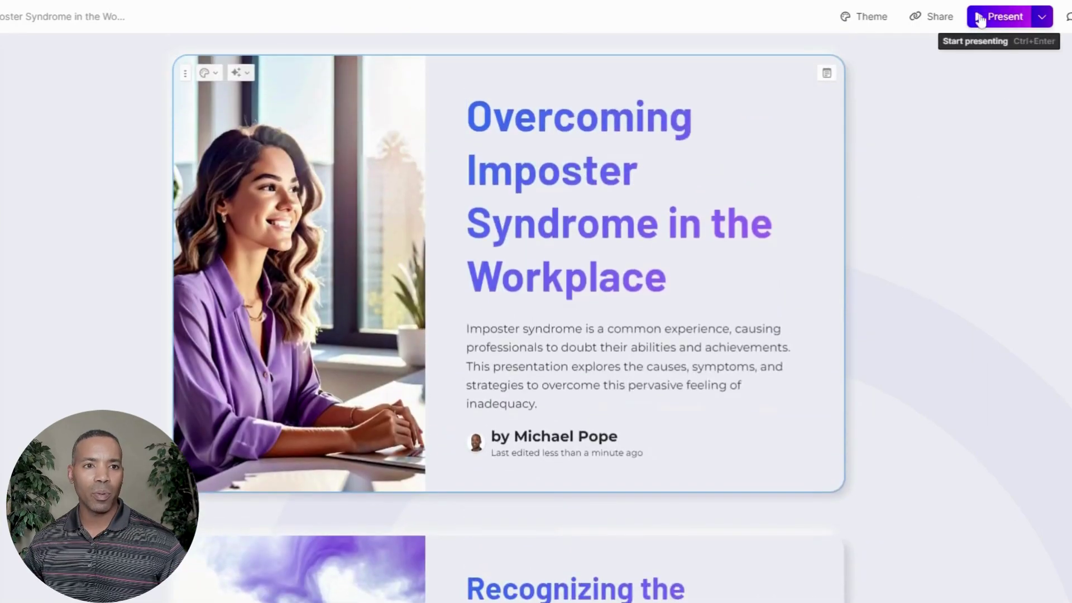
left_click(998, 16)
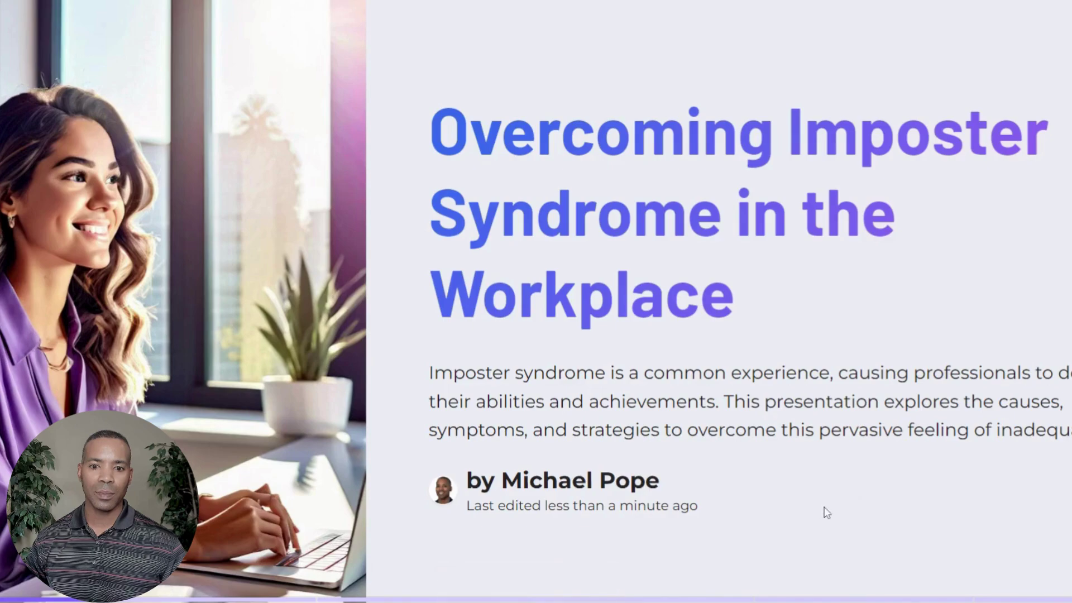
key("Right")
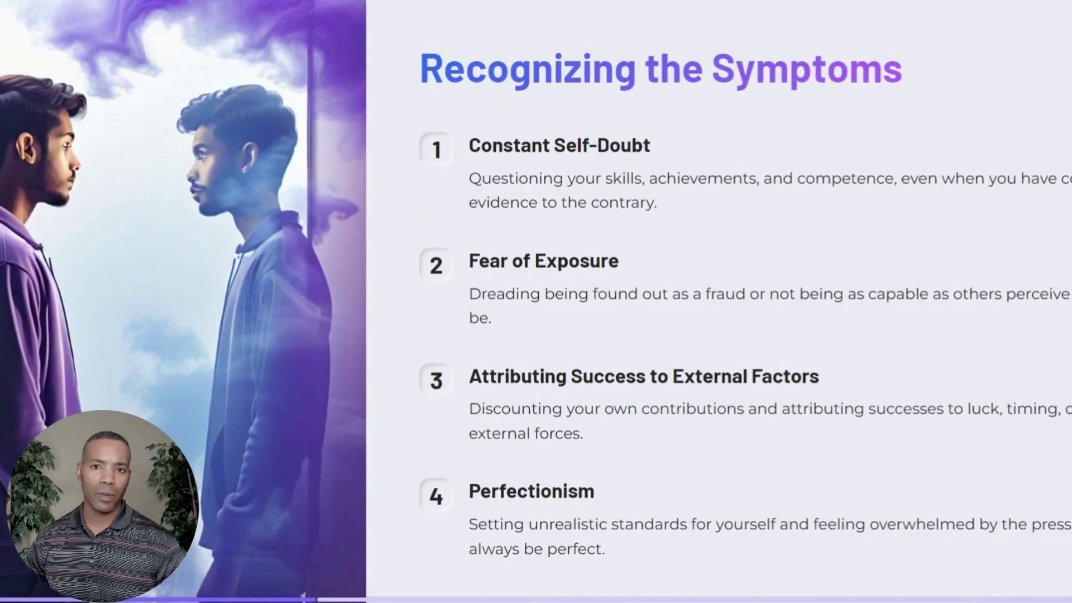
key("Right")
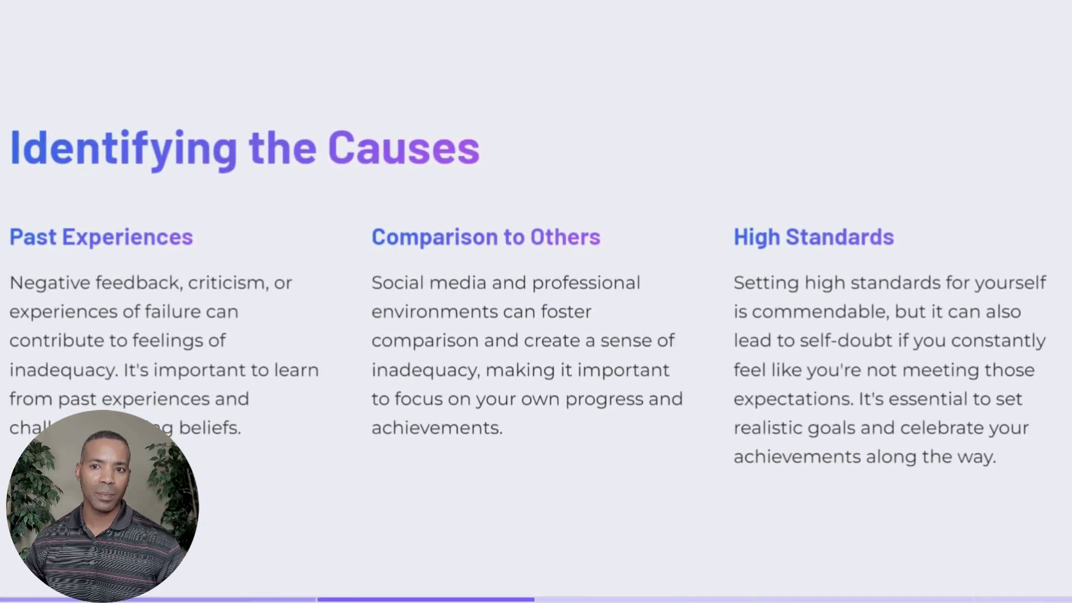
key("Right")
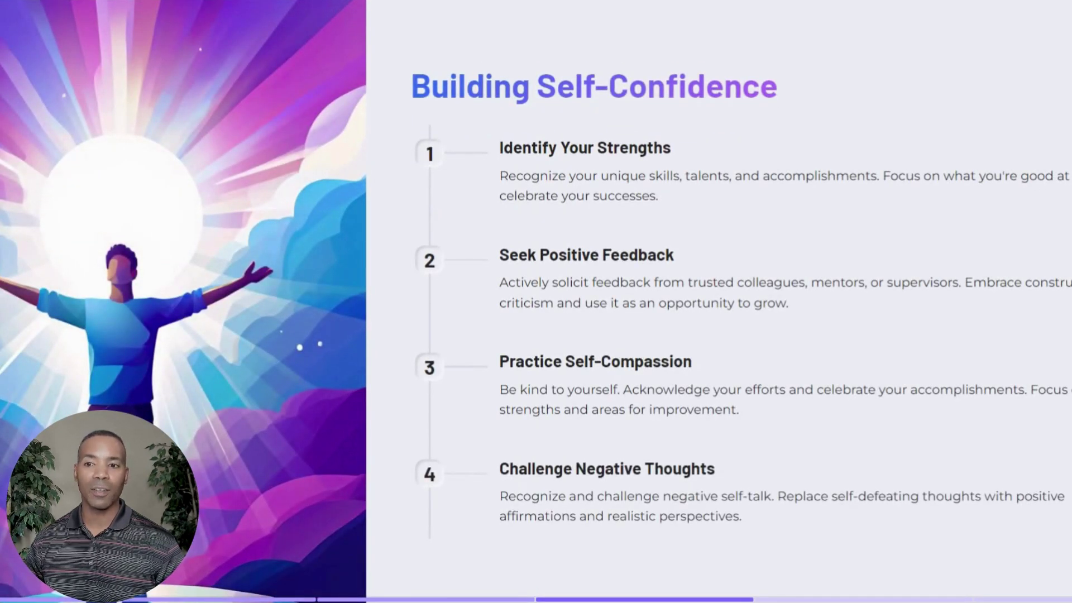
key("Right")
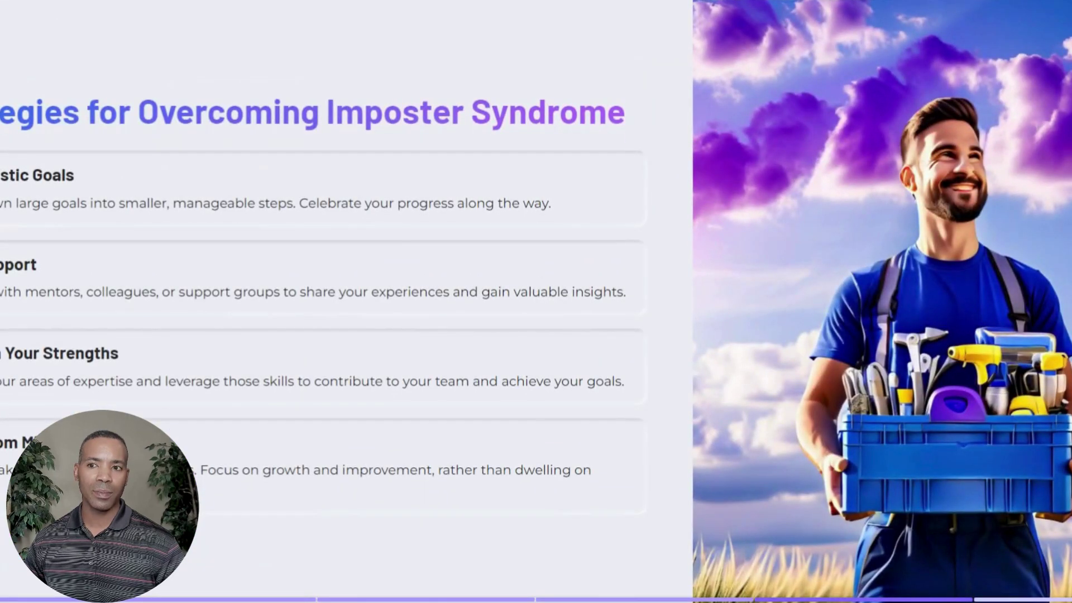
key("Right")
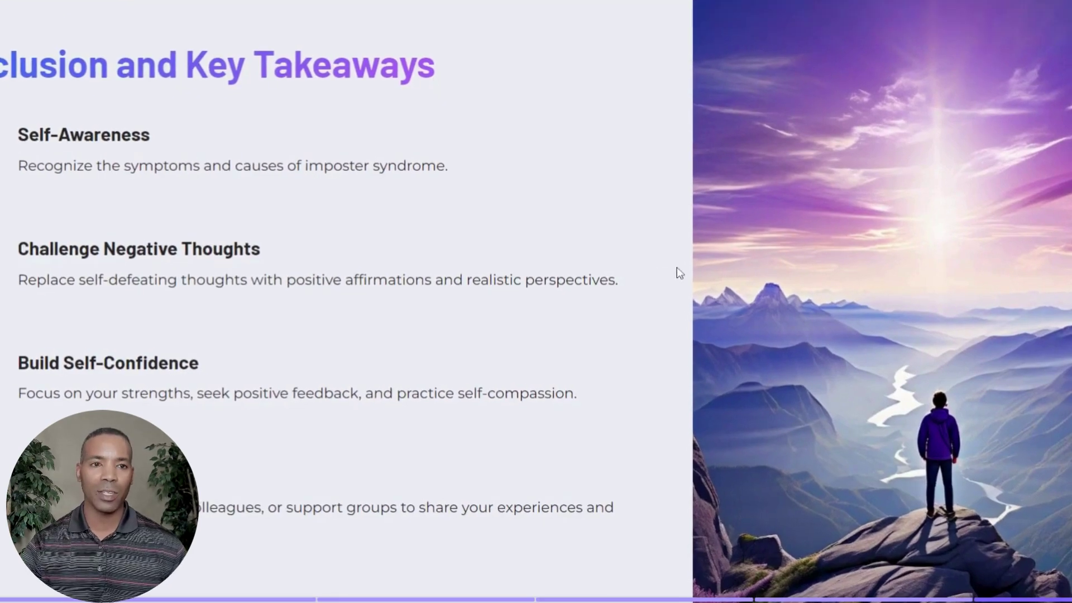
Exit present mode and select the woman-at-desk photo on the title card
key("Escape")
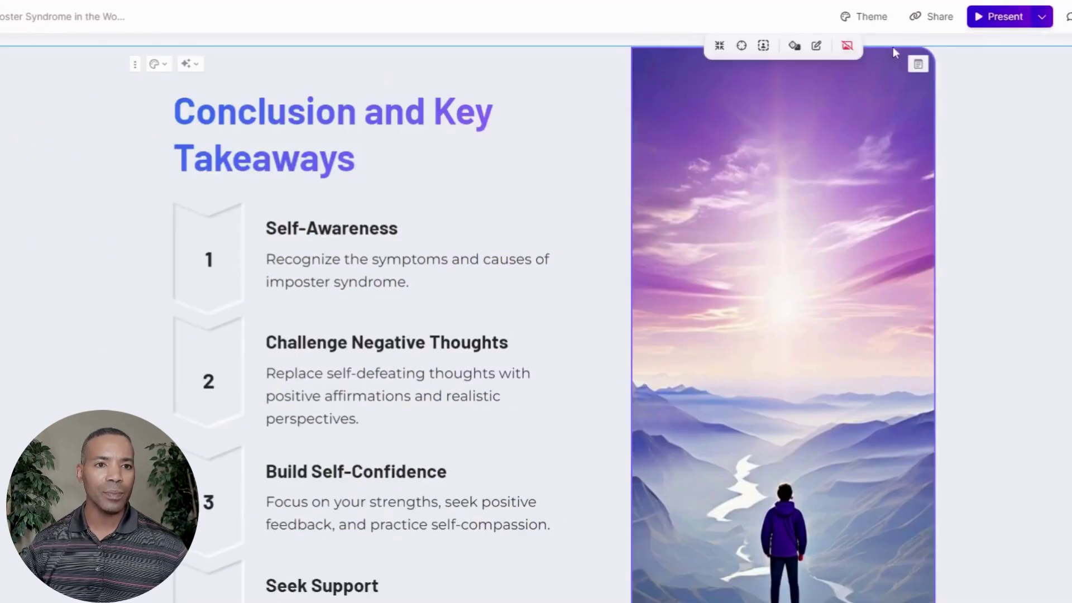
scroll(974, 184, "up", 15)
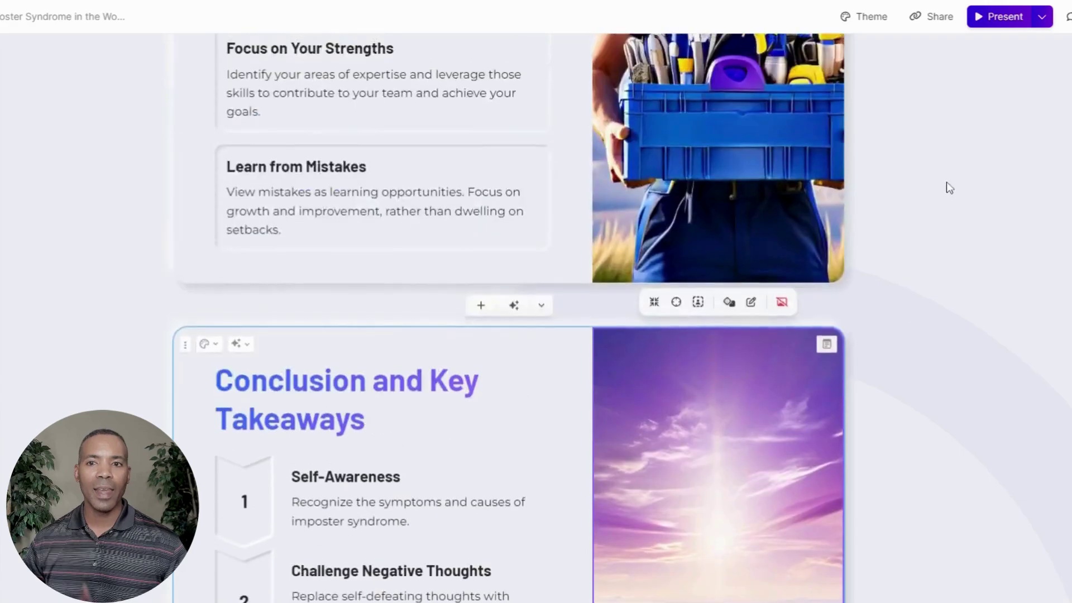
scroll(963, 155, "up", 10)
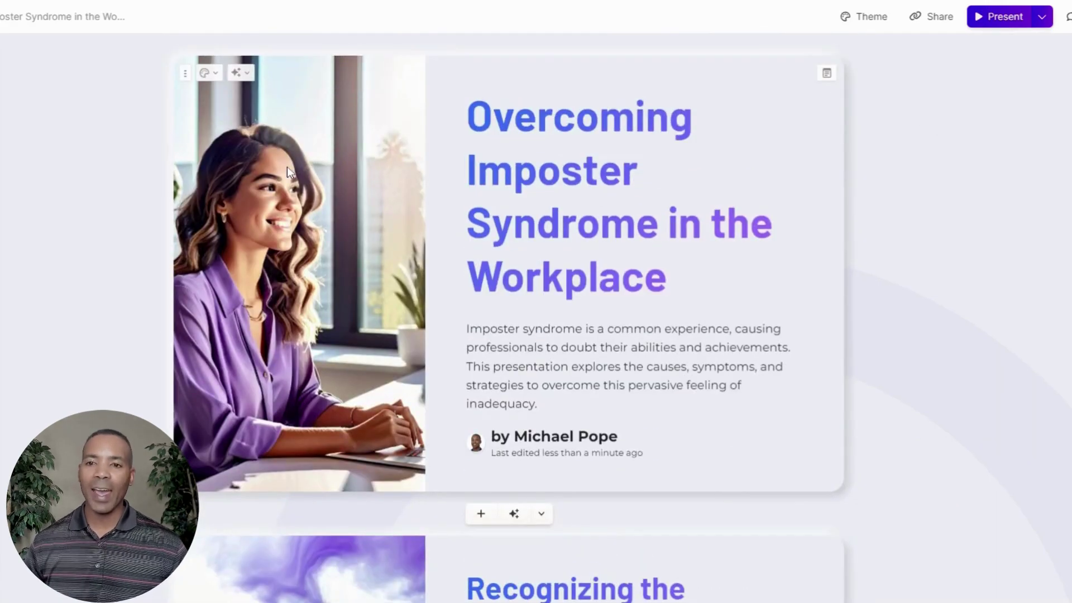
left_click(263, 242)
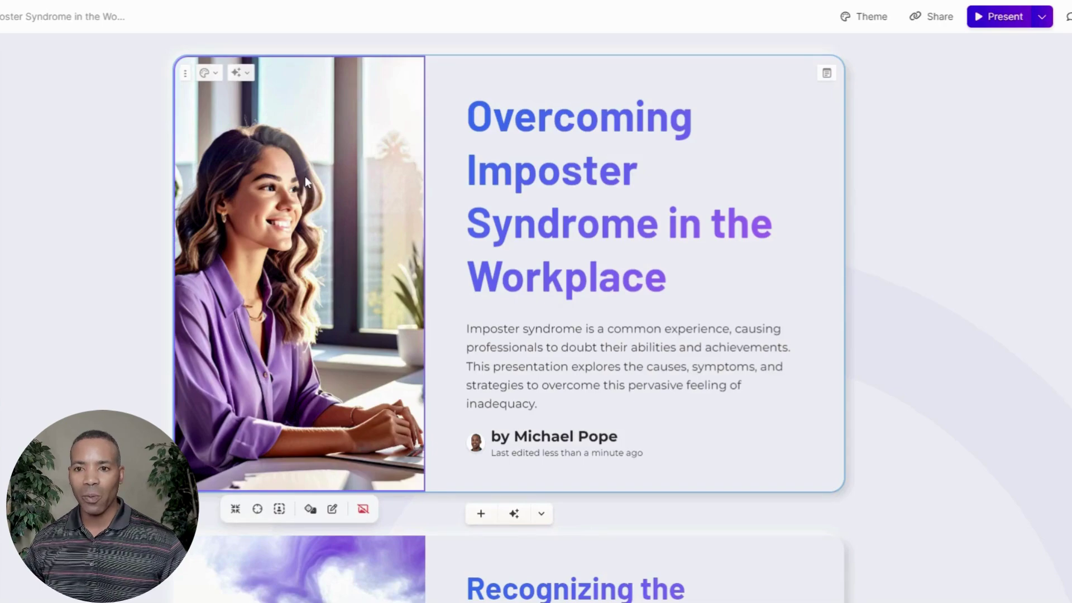
Try the right and background image layouts, then keep the image on the left
left_click(216, 78)
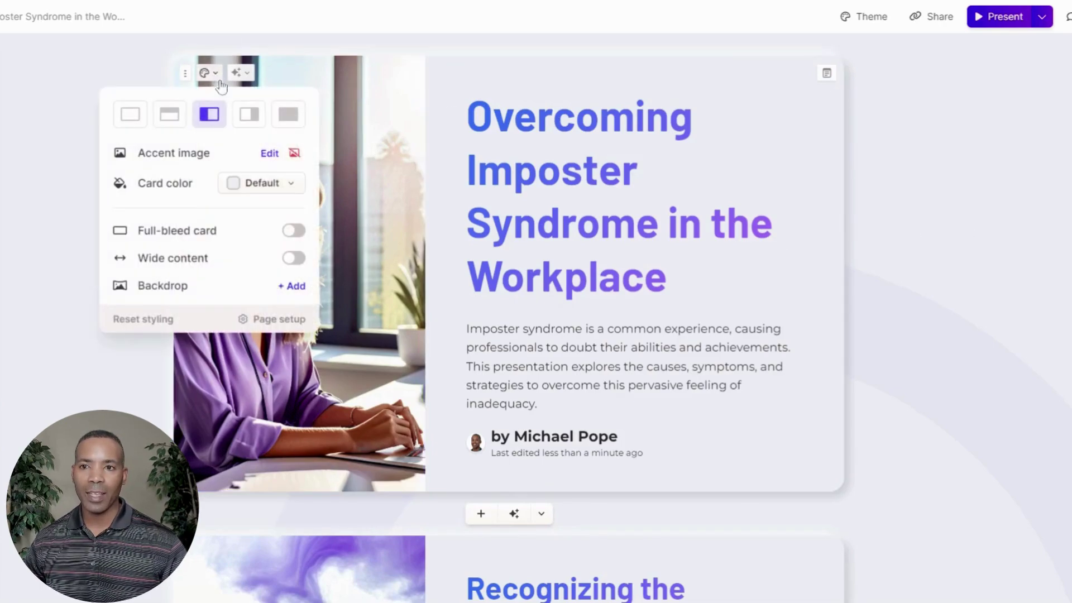
left_click(253, 119)
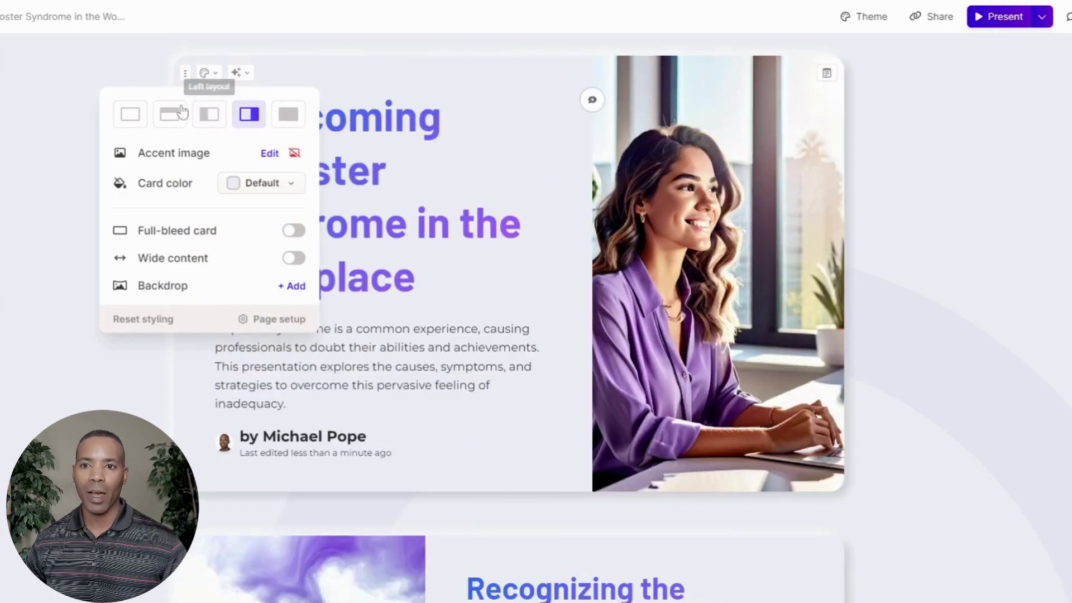
left_click(288, 116)
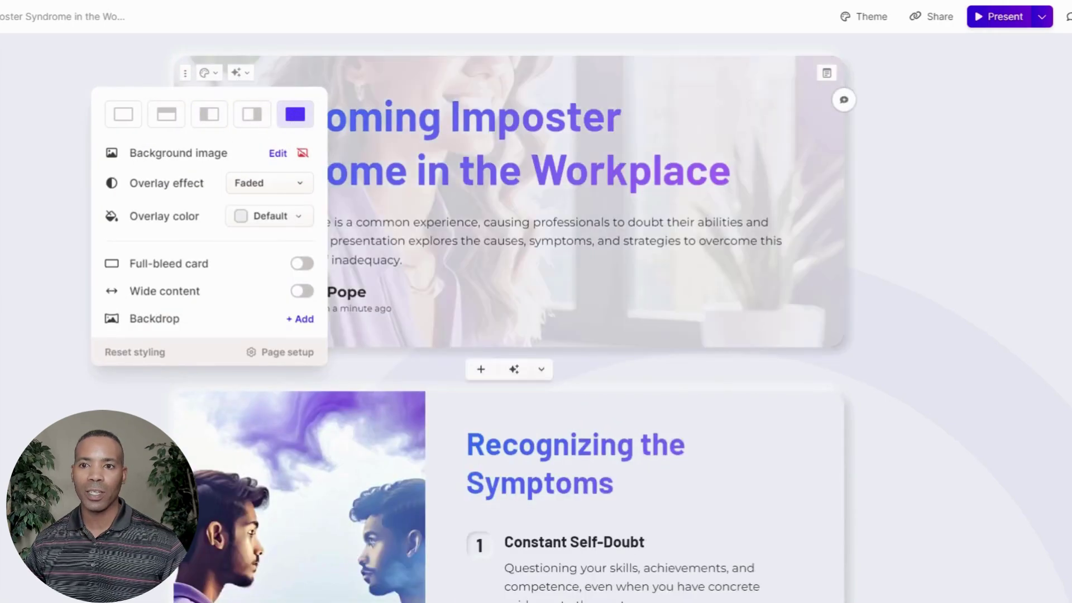
left_click(213, 118)
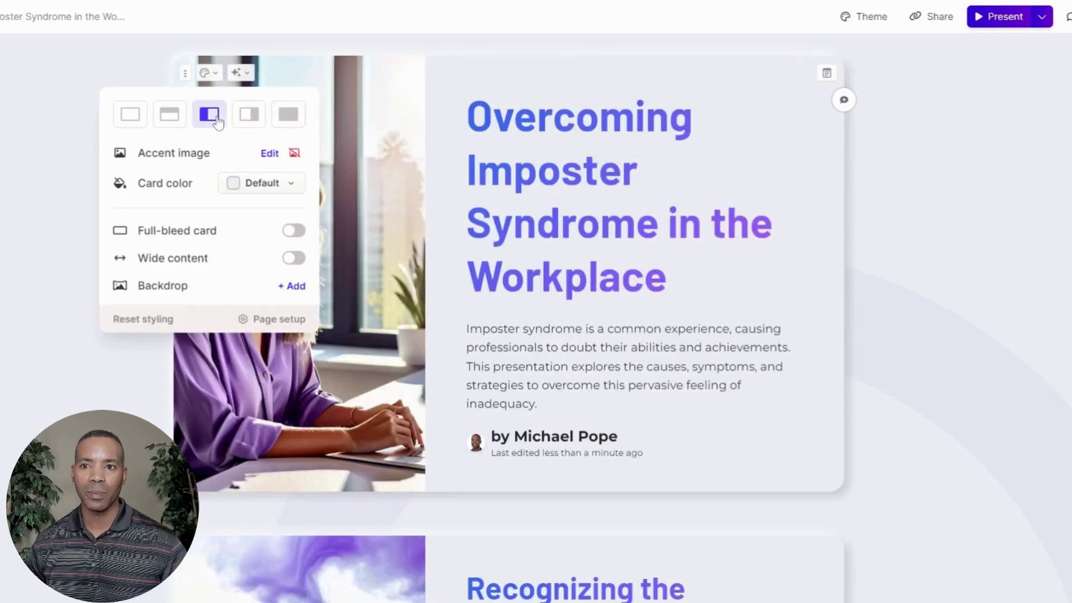
Open the title image's Media panel and show its image source options
left_click(270, 153)
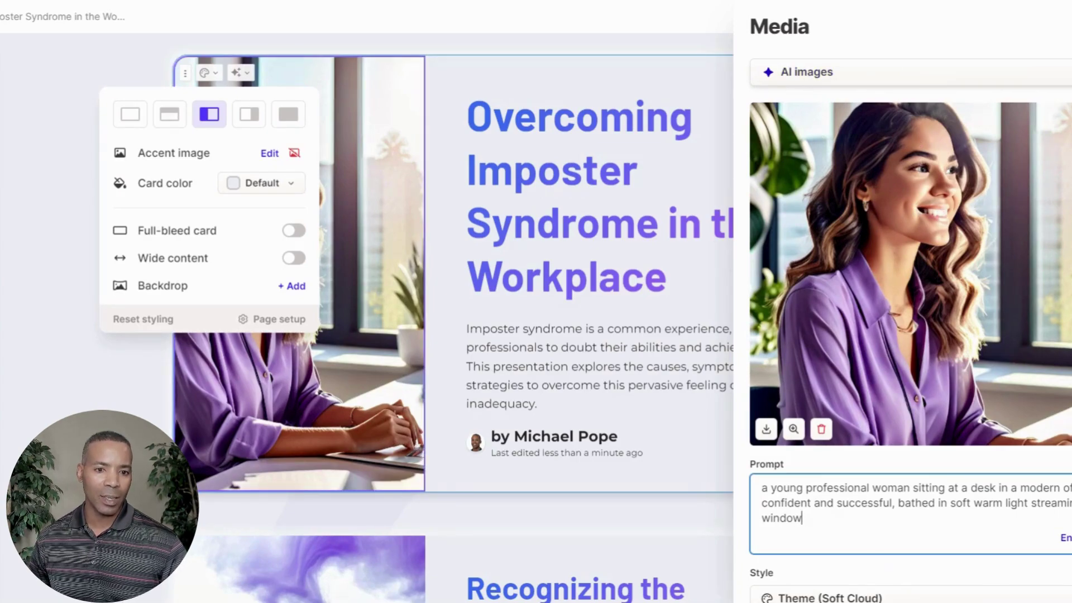
left_click_drag(802, 518, 768, 488)
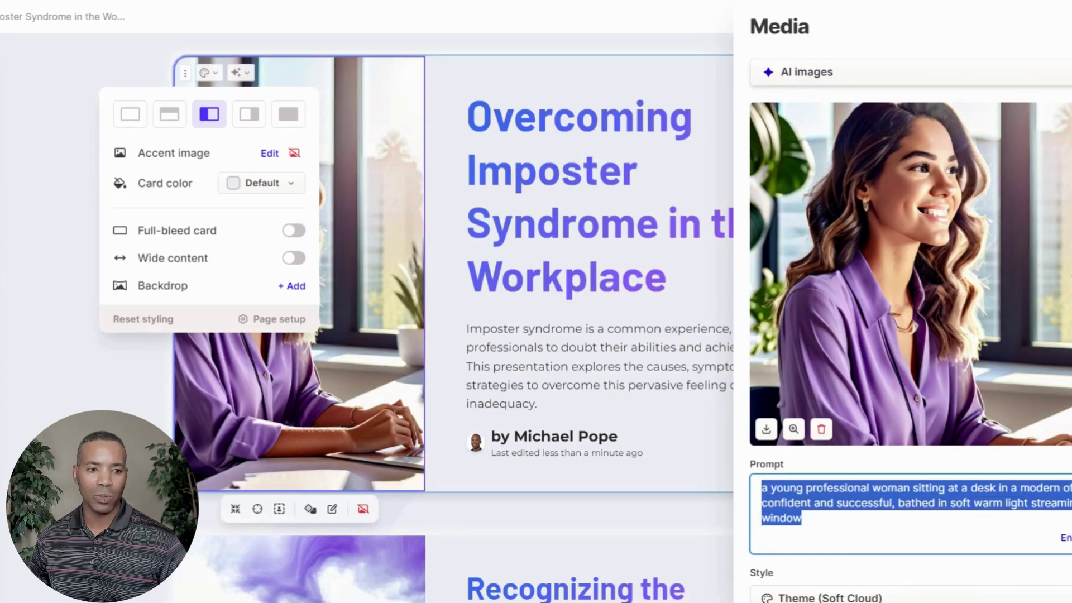
left_click(802, 518)
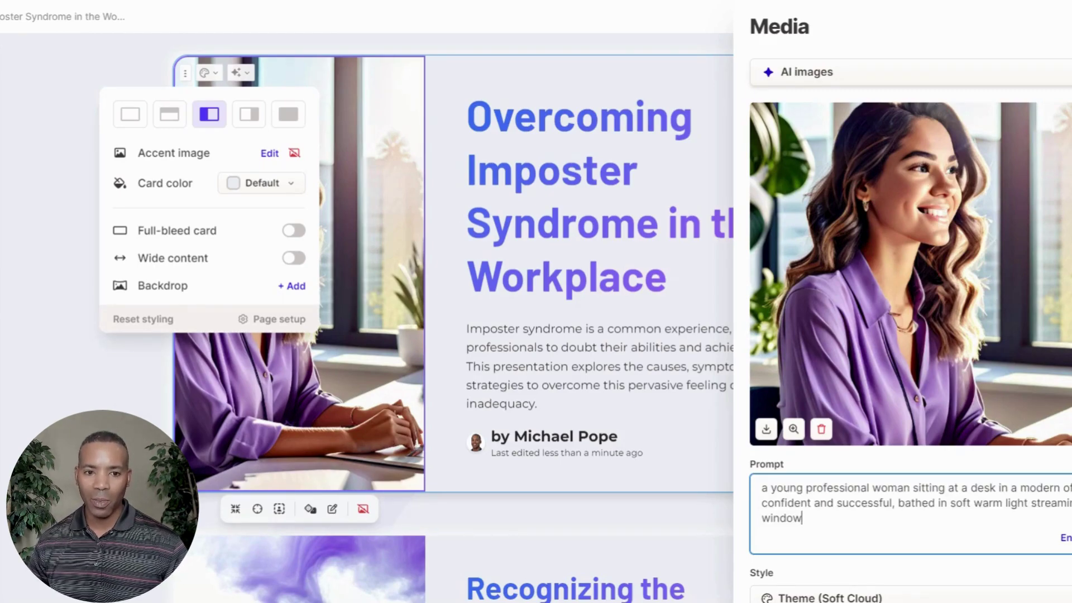
left_click(902, 78)
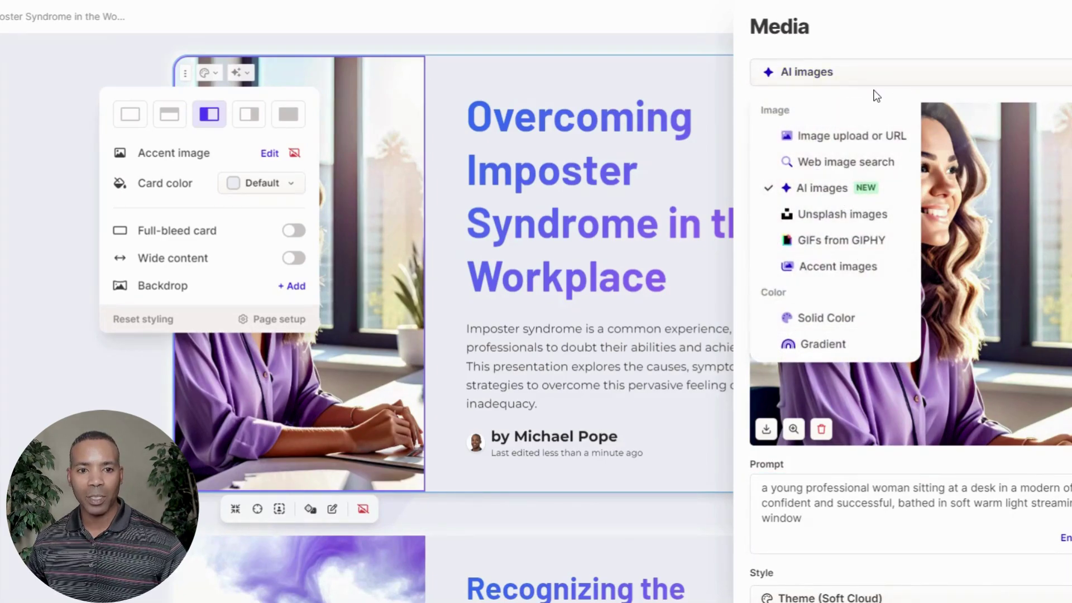
left_click(949, 50)
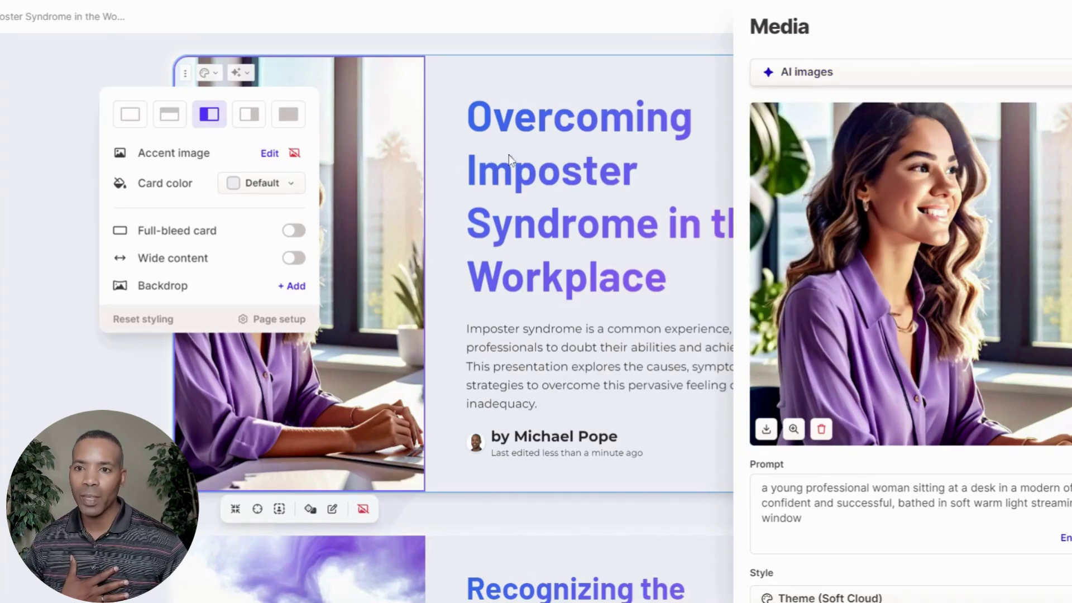
left_click(863, 81)
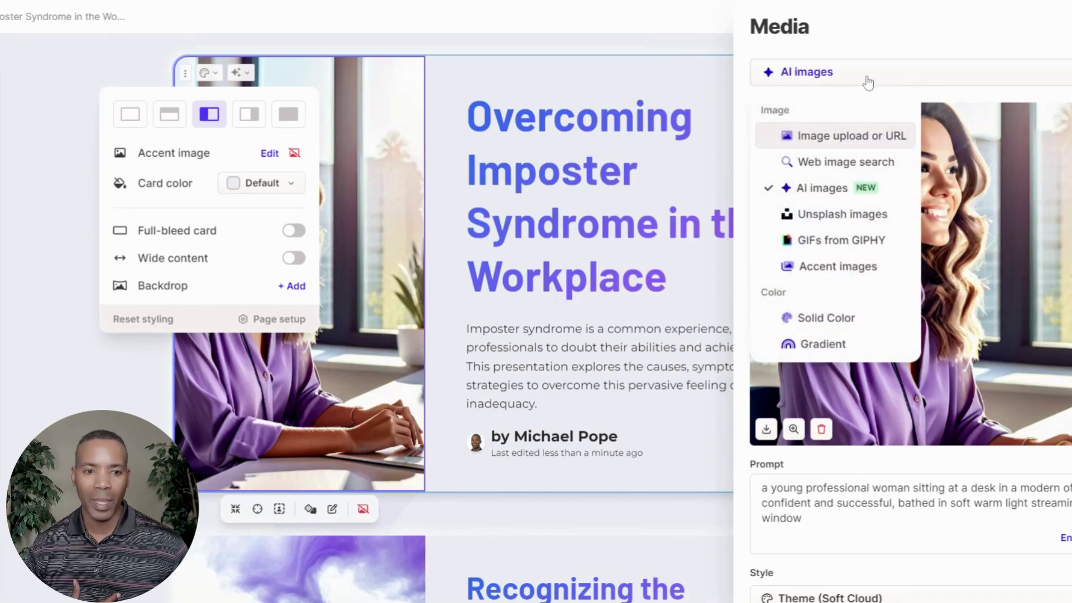
Switch the source to Image upload or URL and upload the portrait photo
left_click(824, 140)
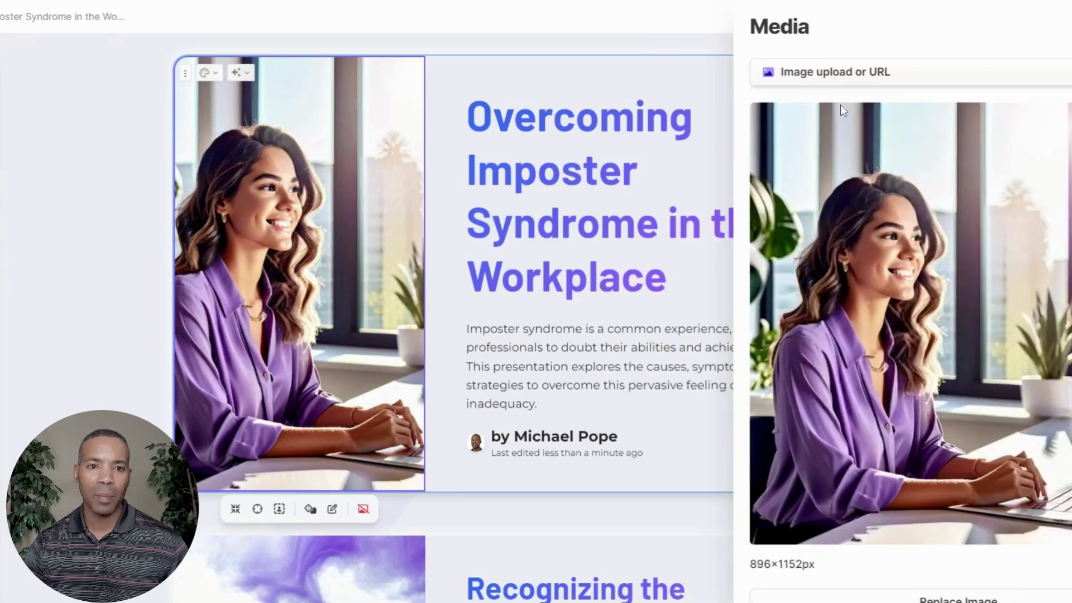
left_click(862, 83)
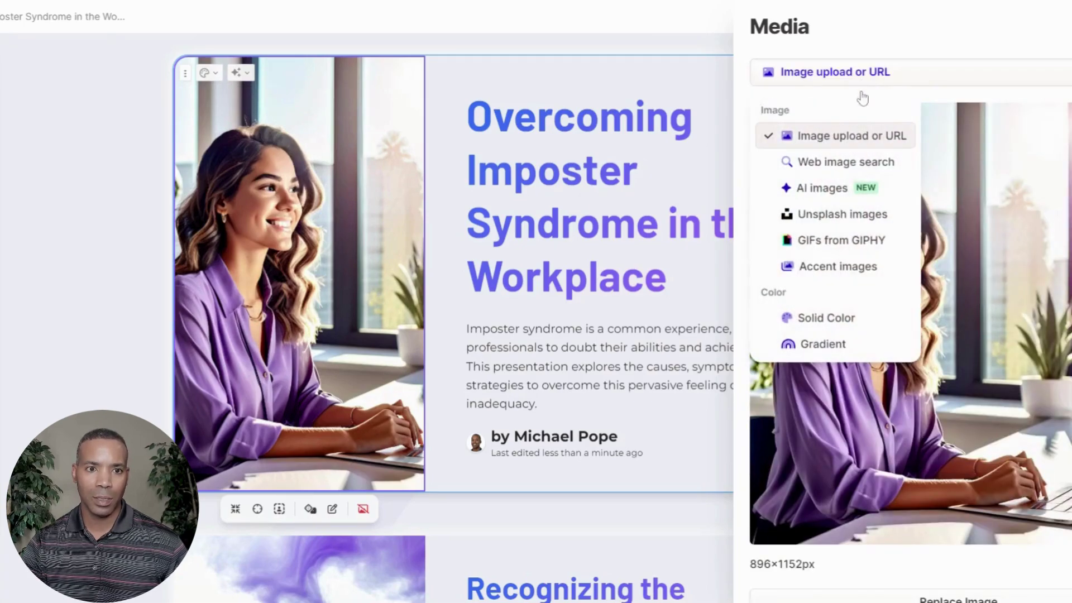
scroll(948, 547, "down", 1)
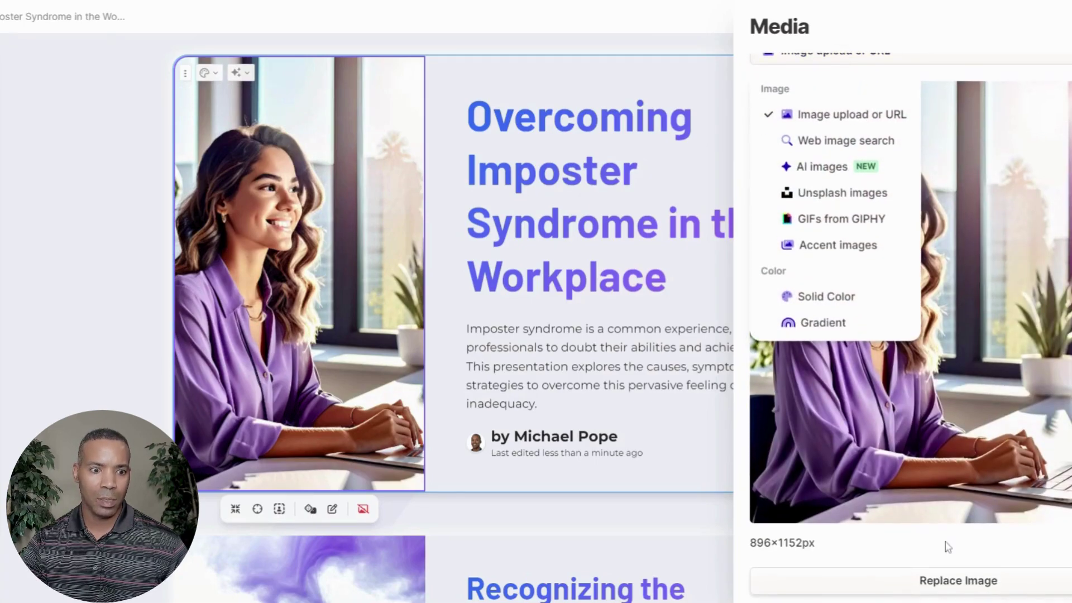
left_click(919, 593)
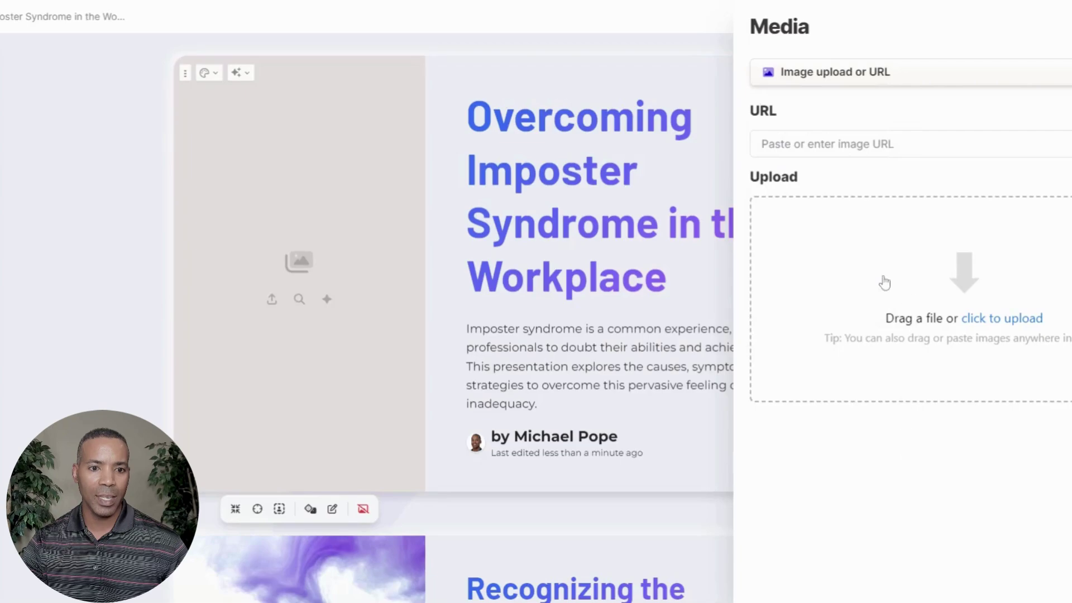
left_click(1012, 323)
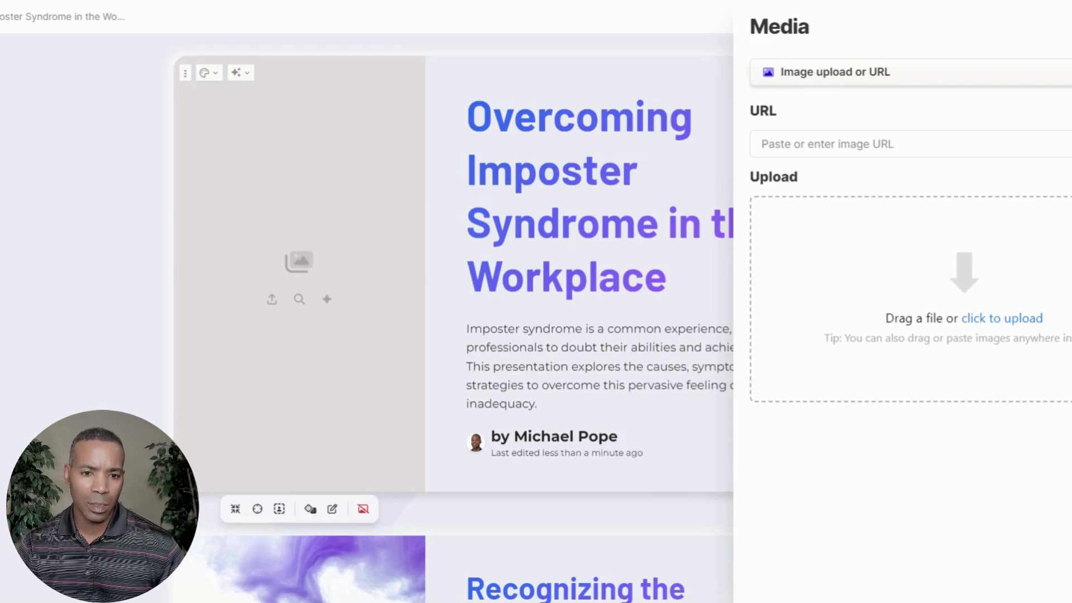
left_click_drag(1071, 472, 816, 425)
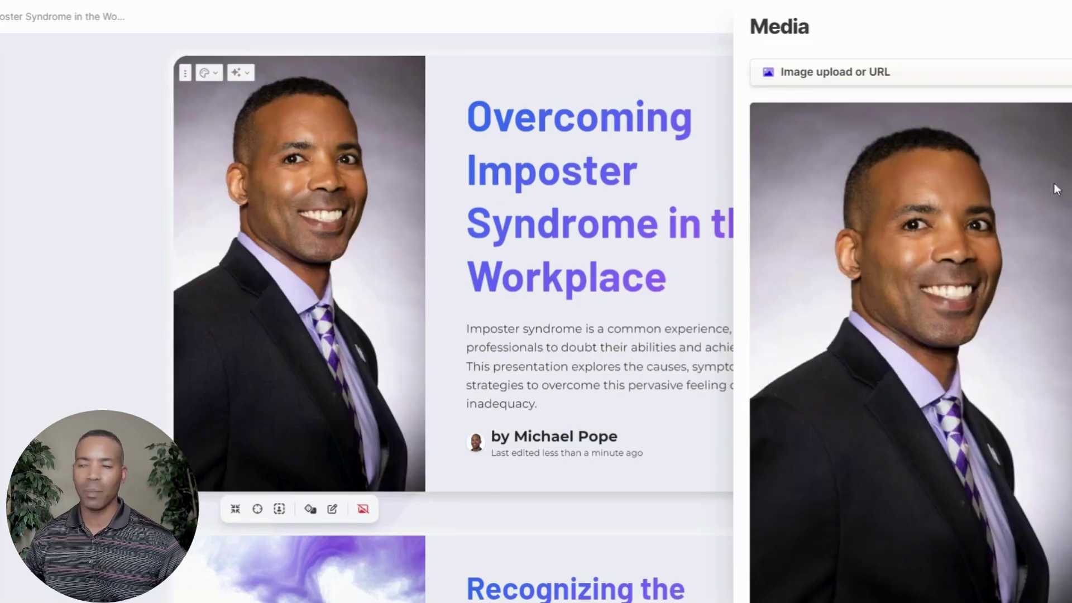
Close Media, try the right layout, and keep the portrait left of the title text
key("Escape")
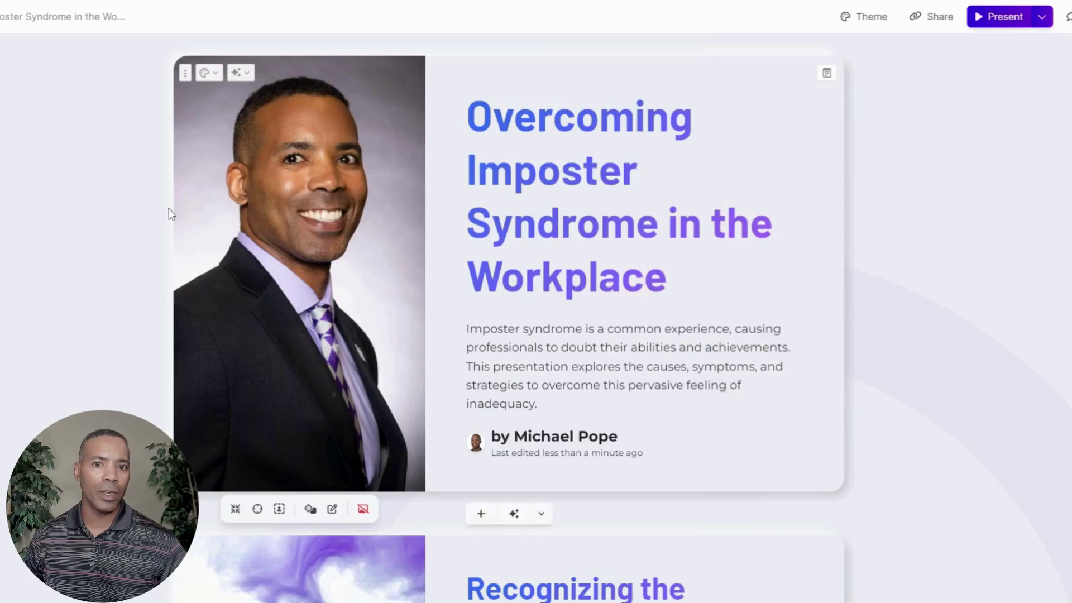
left_click(218, 75)
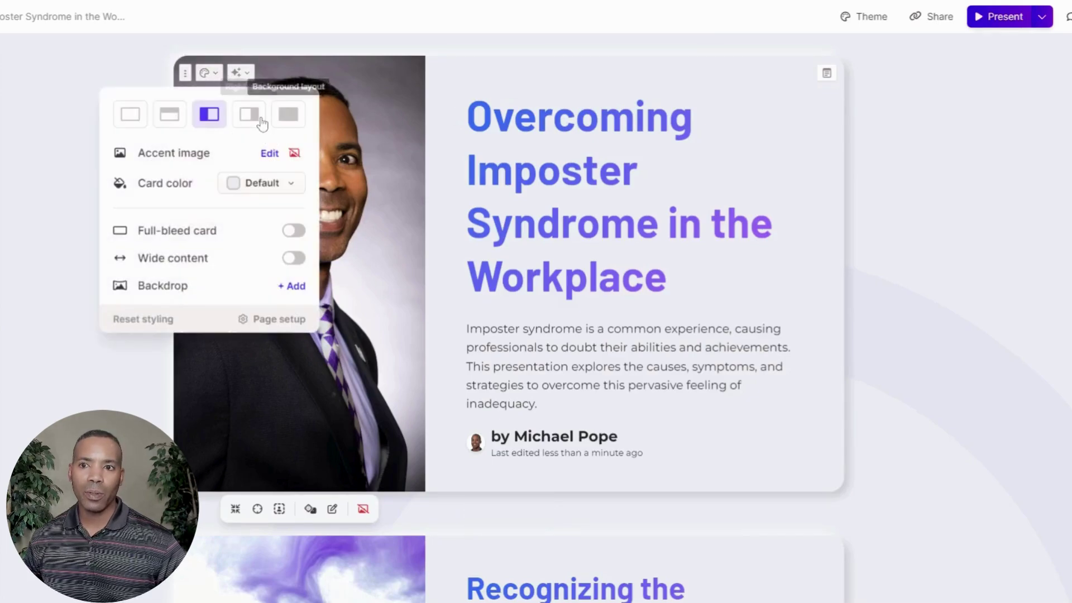
left_click(250, 116)
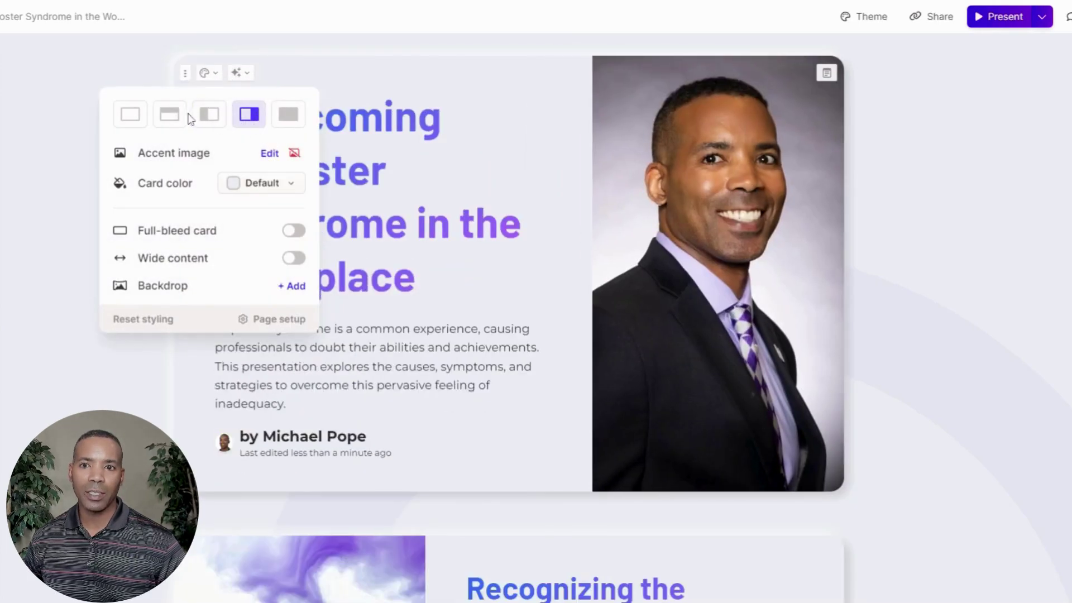
left_click(210, 116)
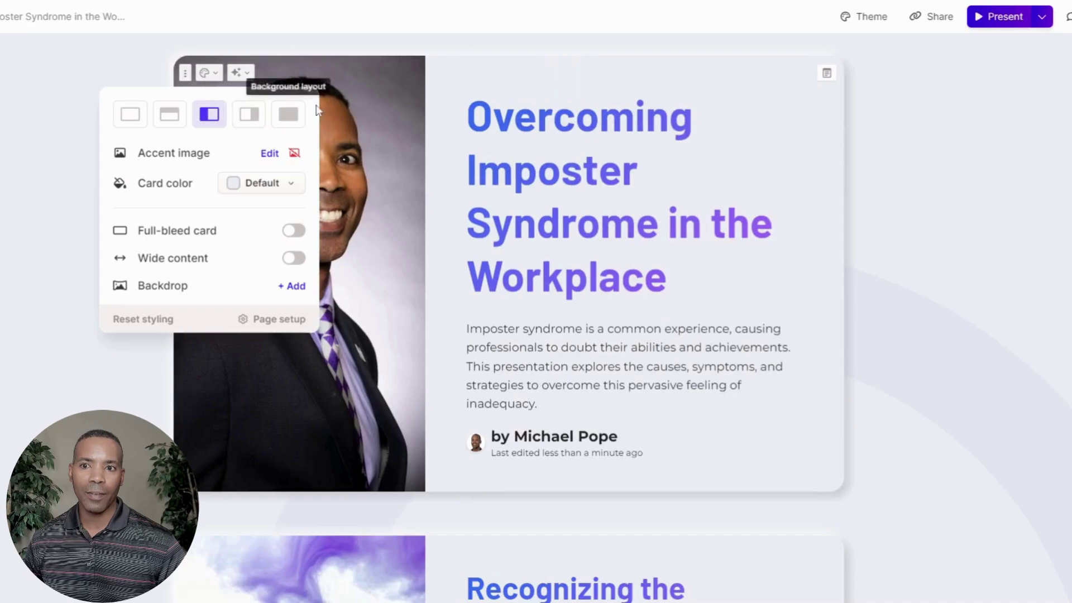
left_click(329, 78)
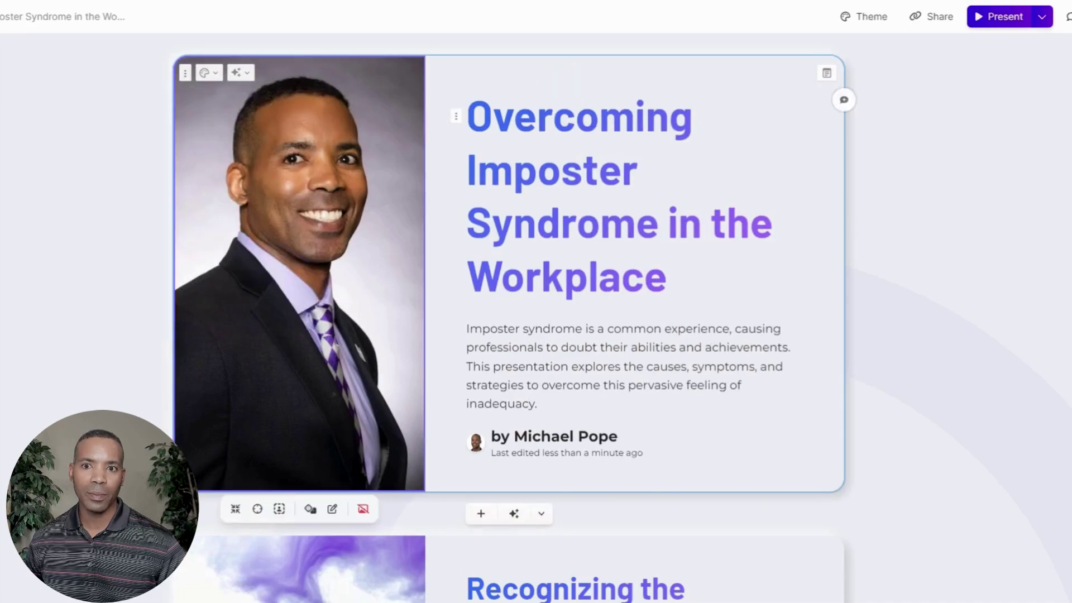
left_click(598, 347)
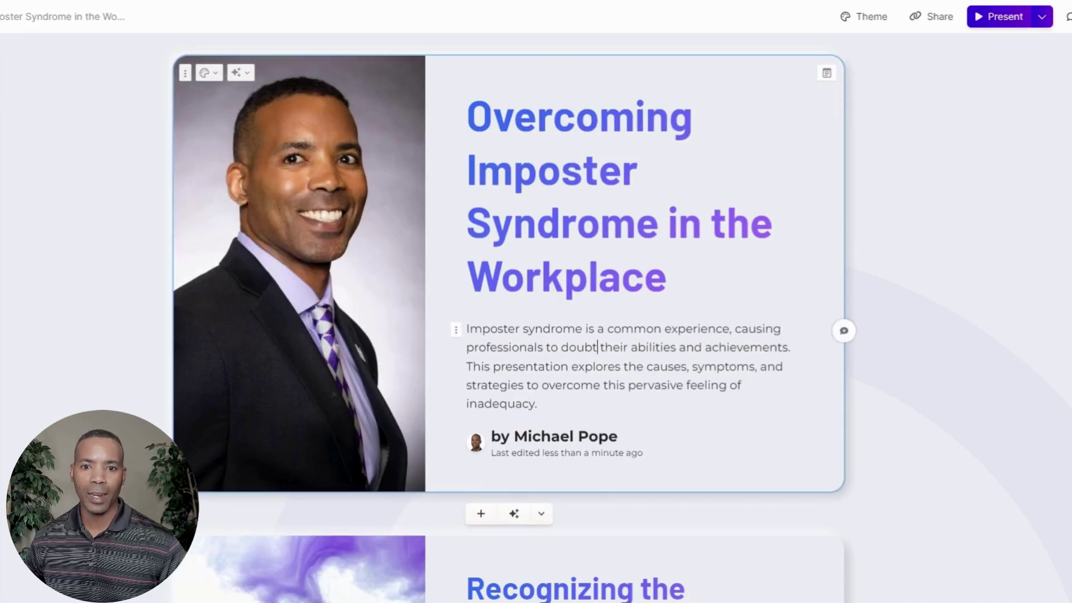
scroll(947, 461, "down", 1)
scroll(867, 464, "down", 8)
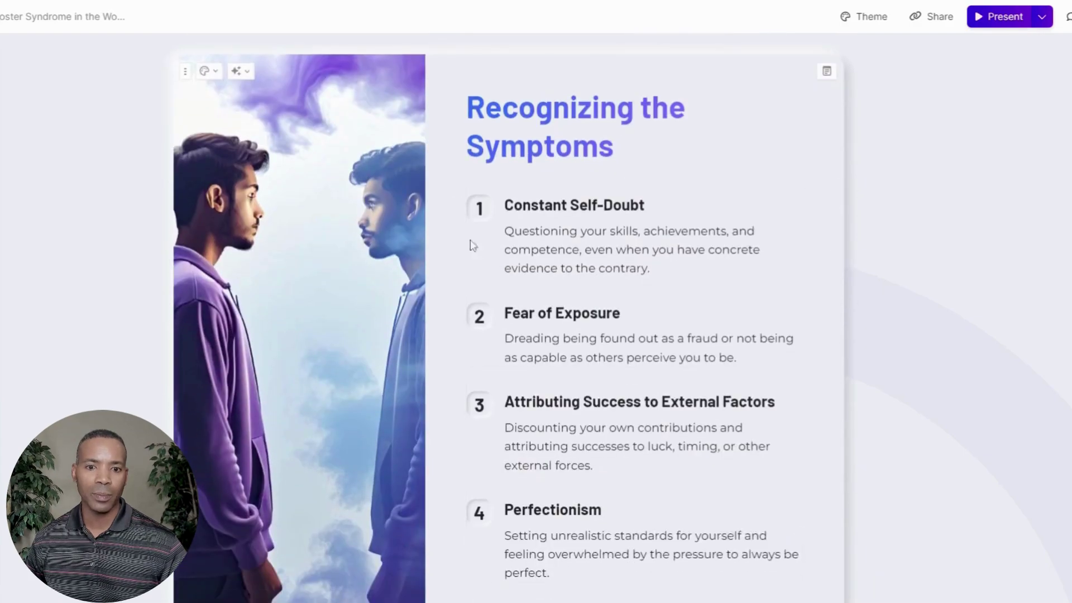
scroll(835, 457, "up", 3)
scroll(1029, 312, "up", 6)
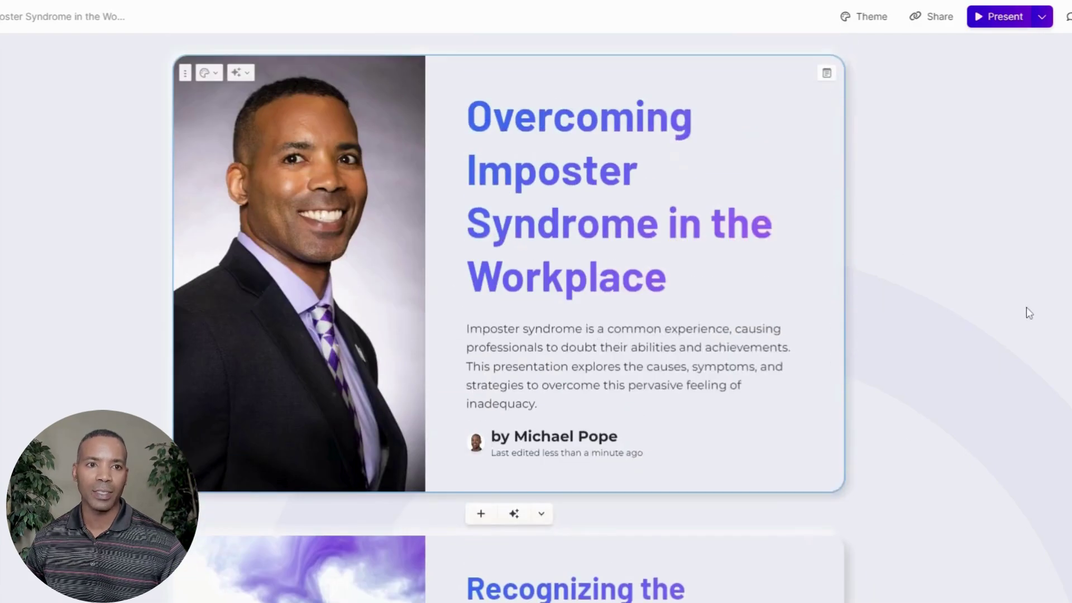
Review the deck's public link, PDF/PowerPoint export options, then display its iframe embed code
left_click(927, 23)
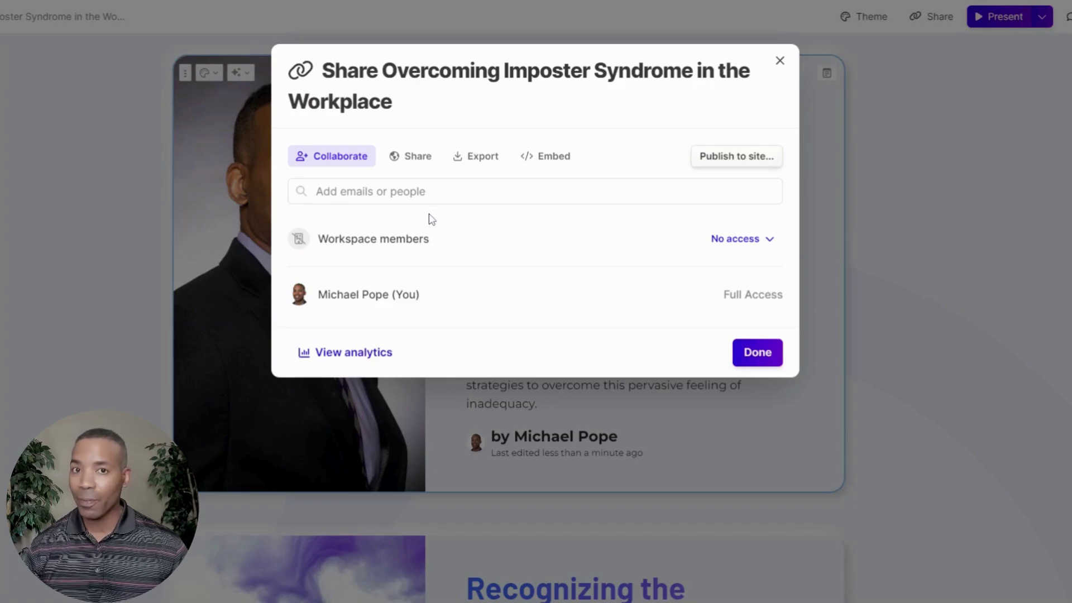
left_click(414, 161)
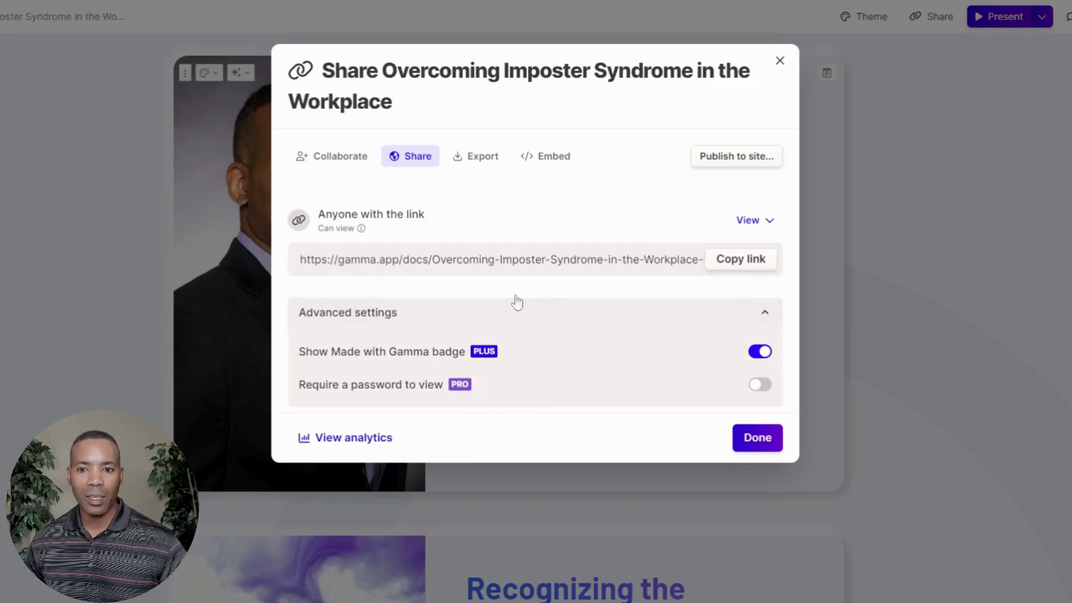
left_click(478, 159)
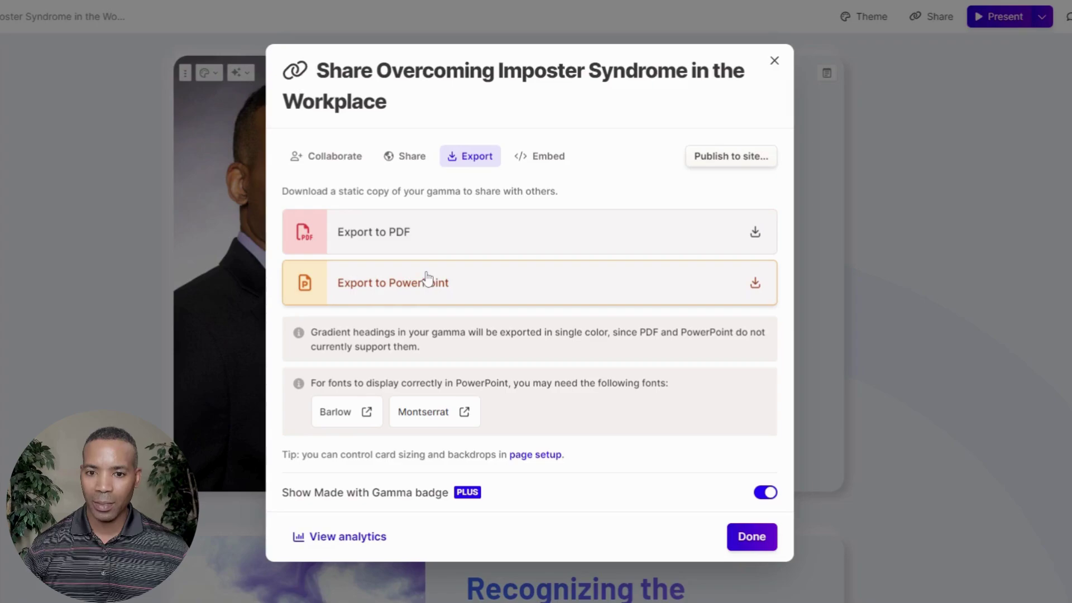
left_click(540, 156)
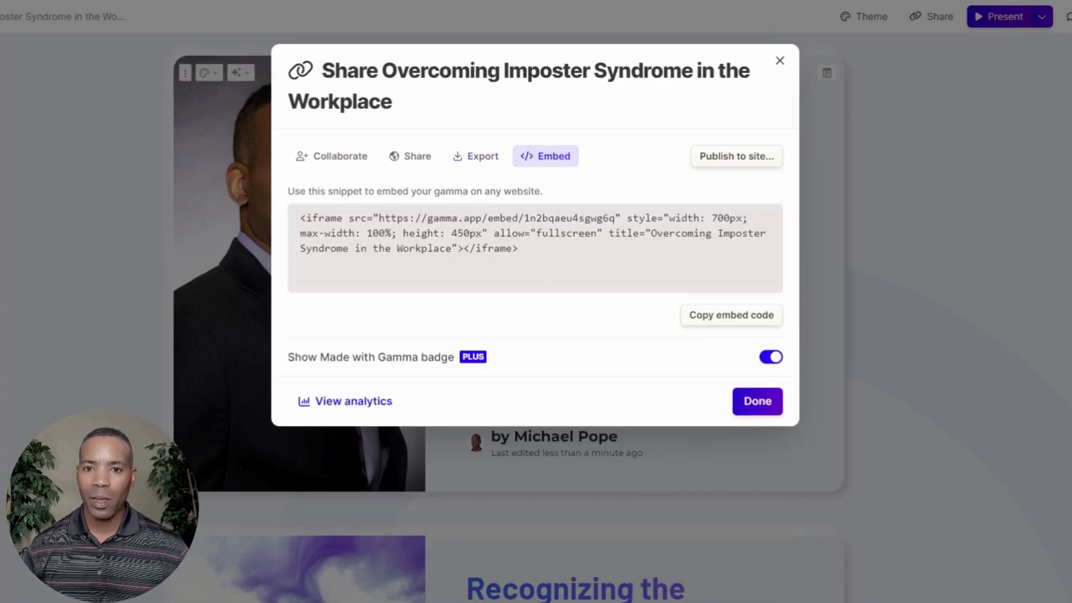